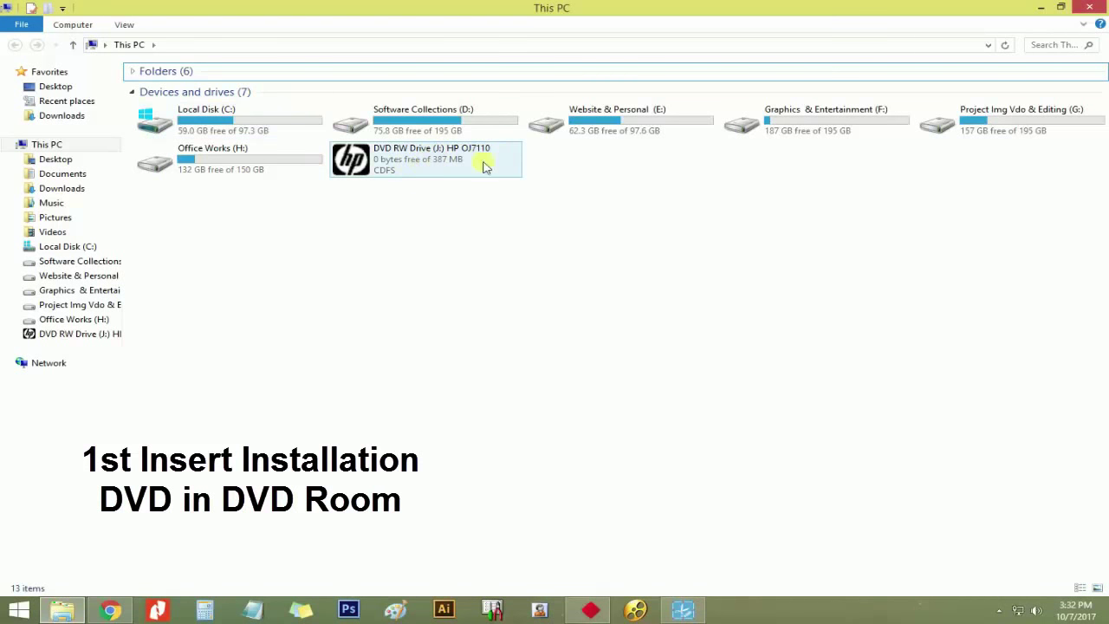
# Run Setup.exe from the HP OJ7110 disc through AutoPlay and minimize the This PC window
pyautogui.click(431, 158)
pyautogui.rightClick(431, 159)
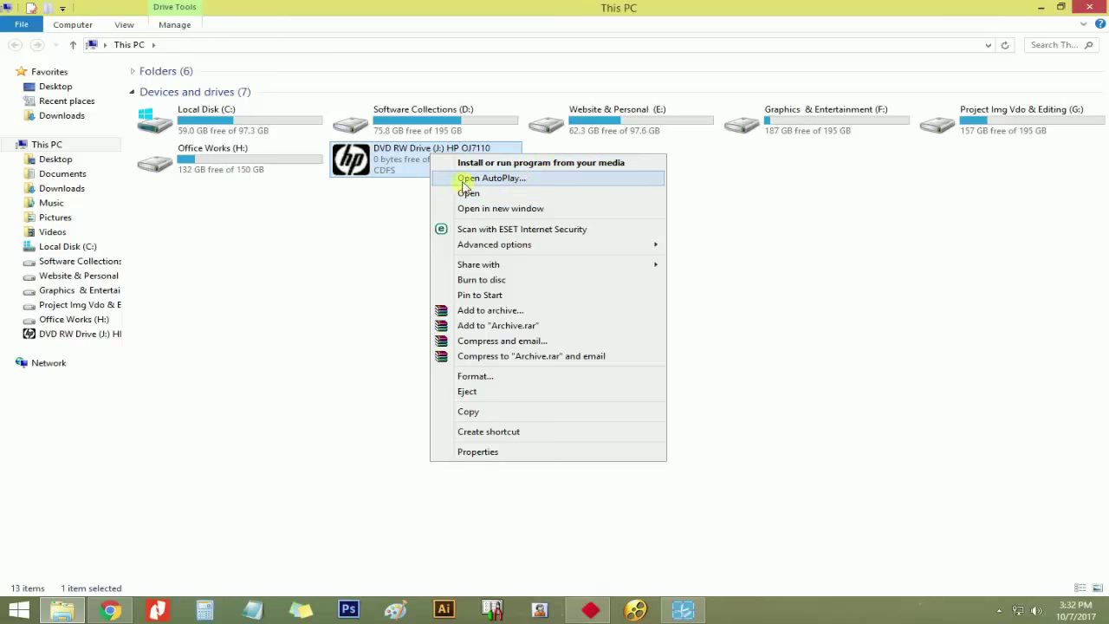
pyautogui.click(506, 179)
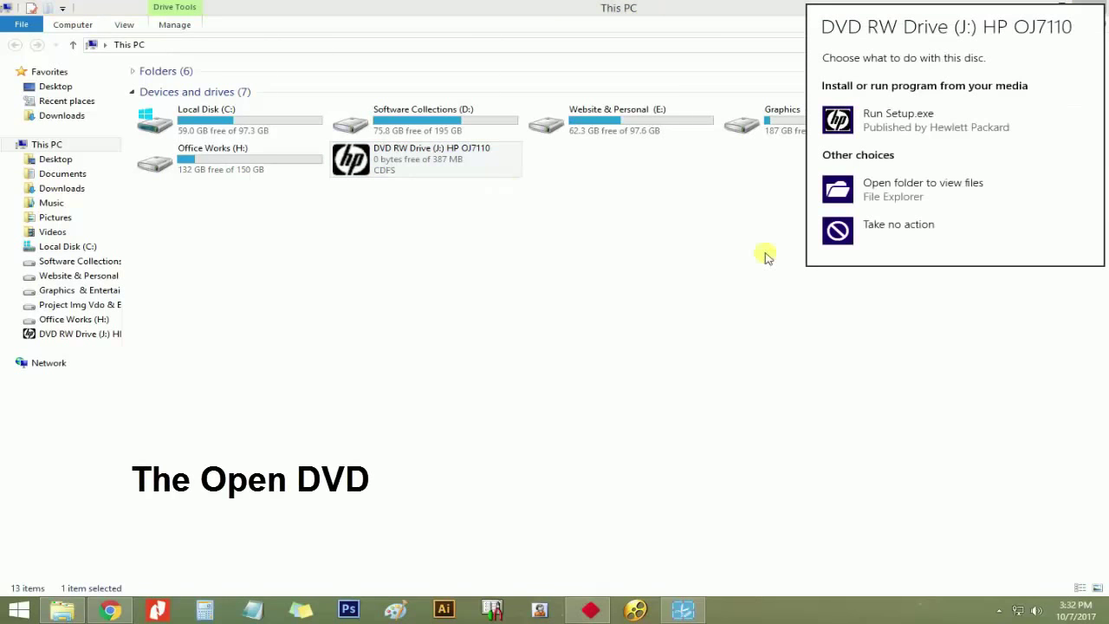
pyautogui.click(883, 118)
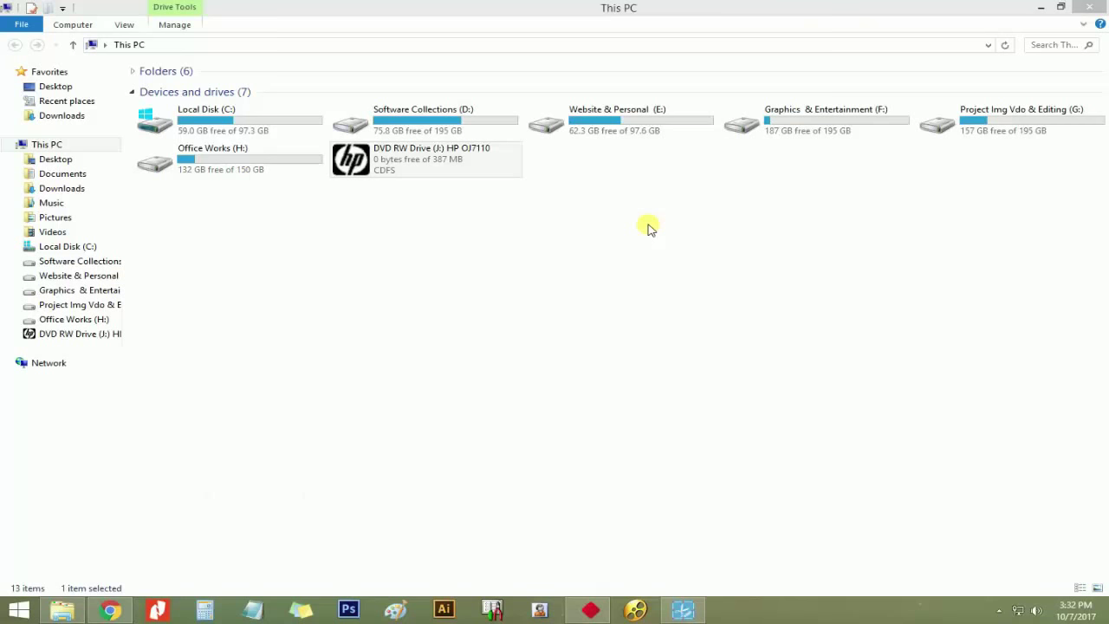
pyautogui.click(1049, 9)
pyautogui.rightClick(481, 164)
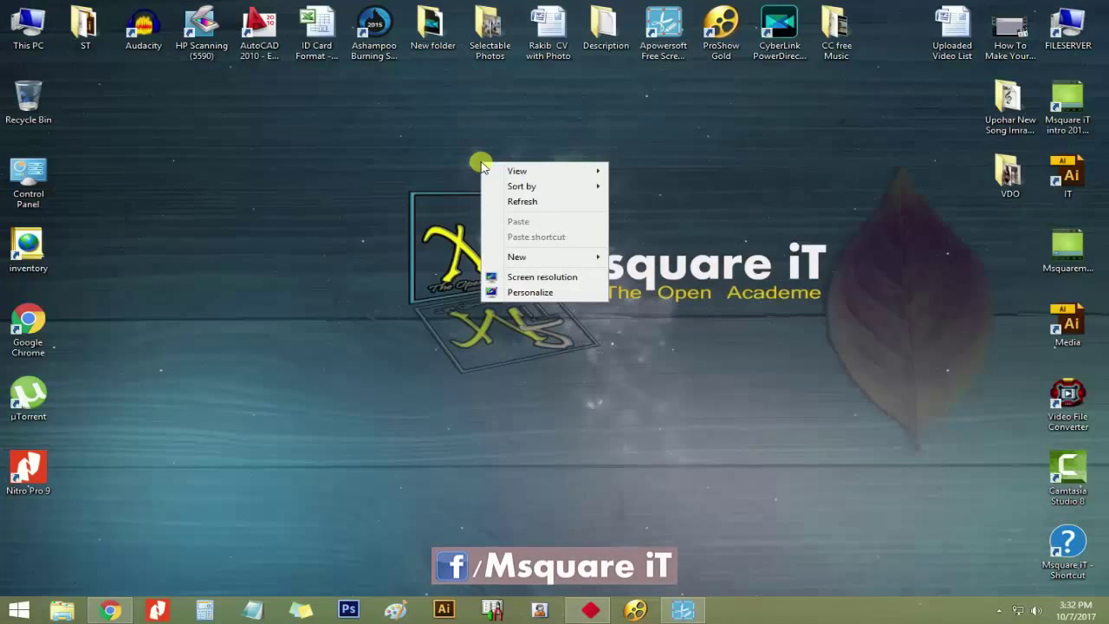
pyautogui.click(524, 201)
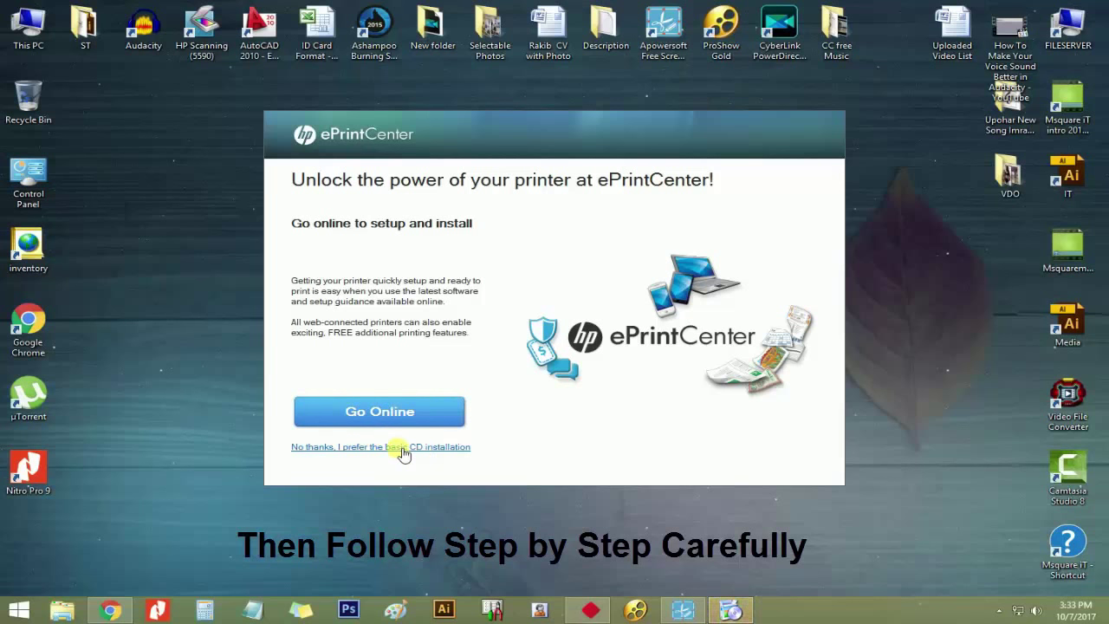
# Start reconfiguring the wireless settings through the basic CD installation, allowing setup to access the computer or router
pyautogui.click(436, 447)
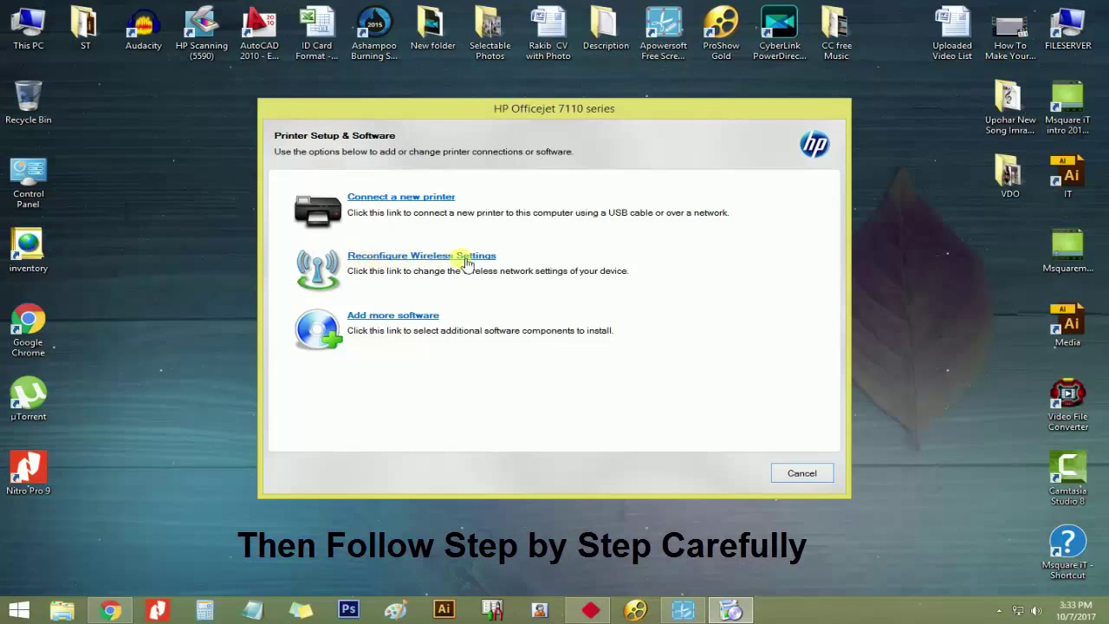
pyautogui.click(423, 257)
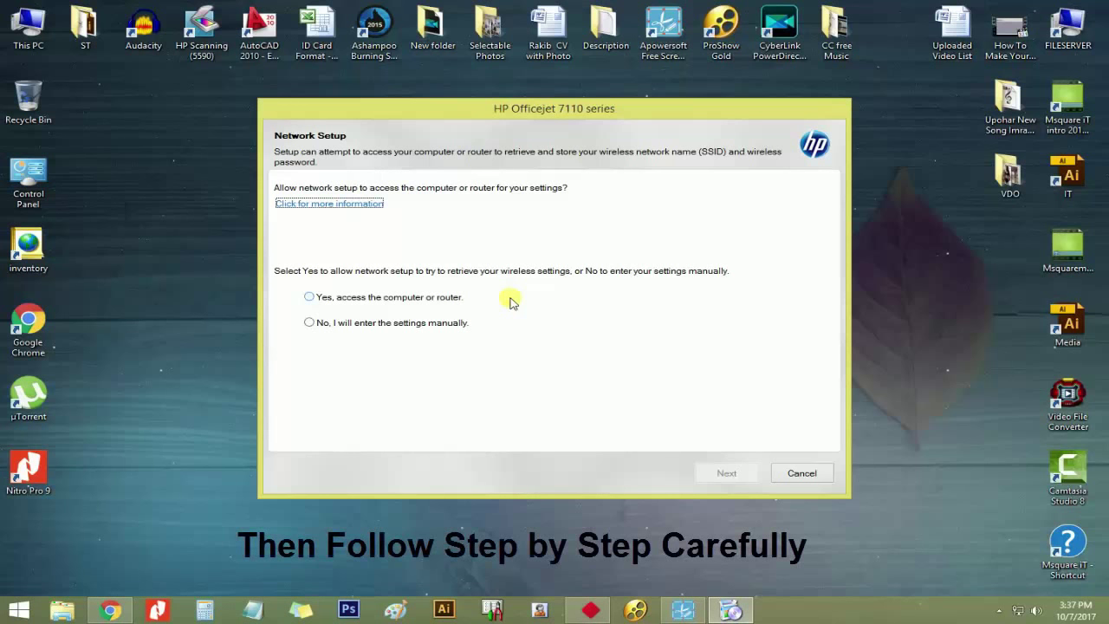
pyautogui.click(364, 301)
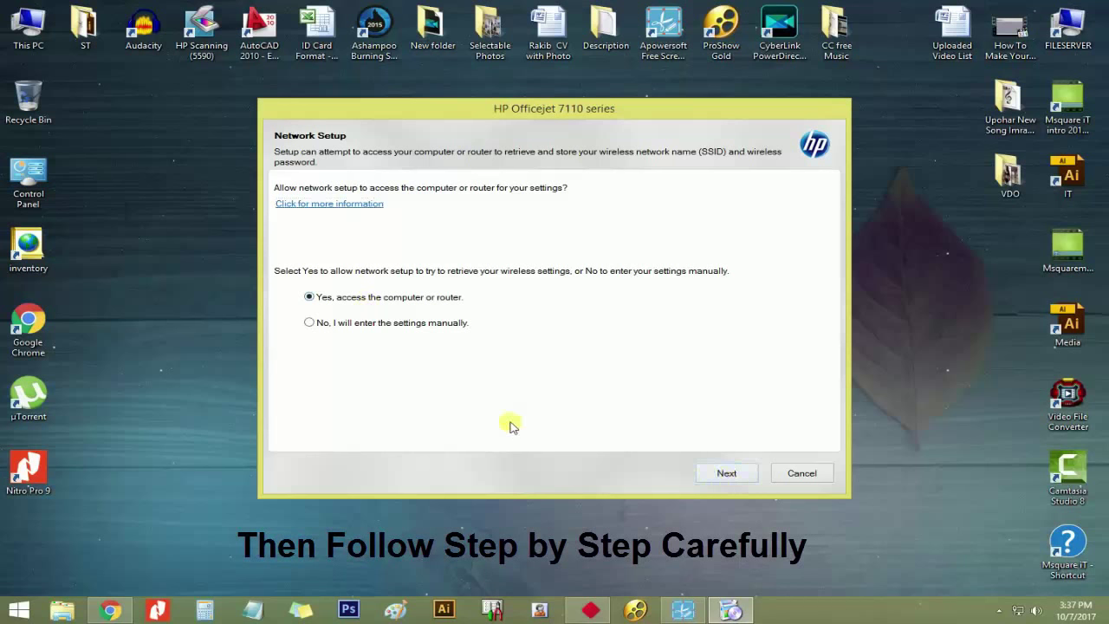
pyautogui.click(726, 473)
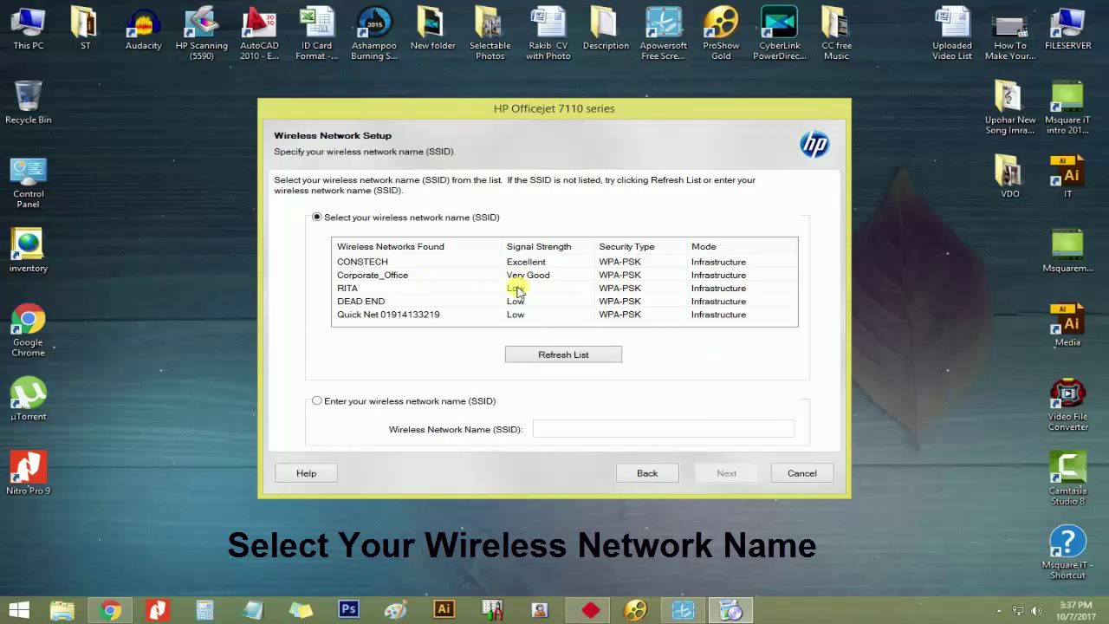
# Refresh the list of wireless networks and choose Corporate_Office as the printer's network
pyautogui.click(392, 275)
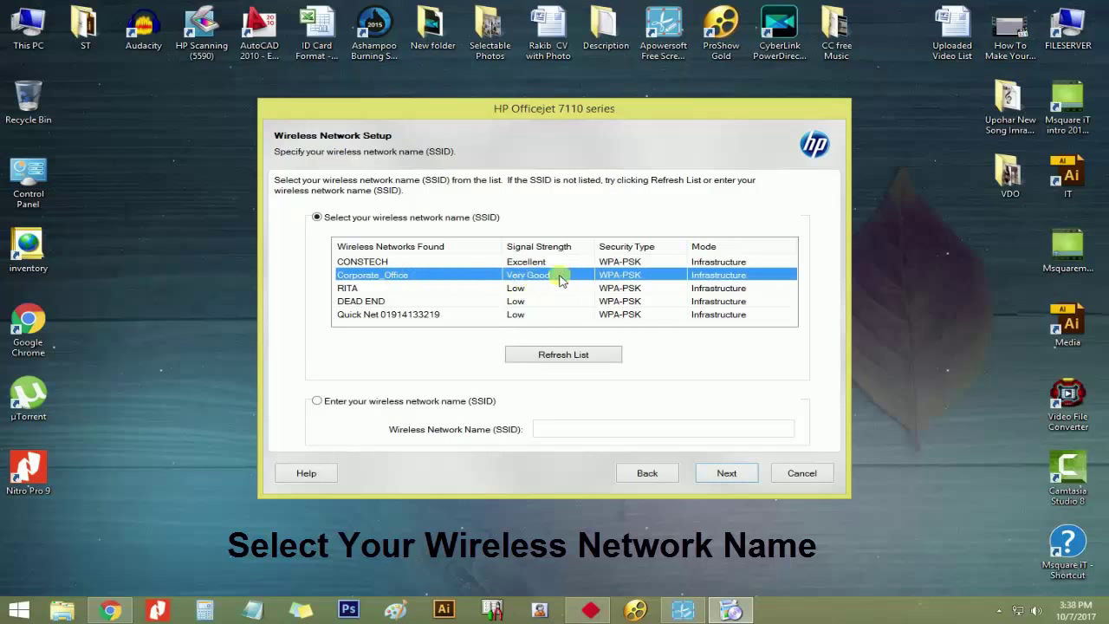
pyautogui.click(557, 355)
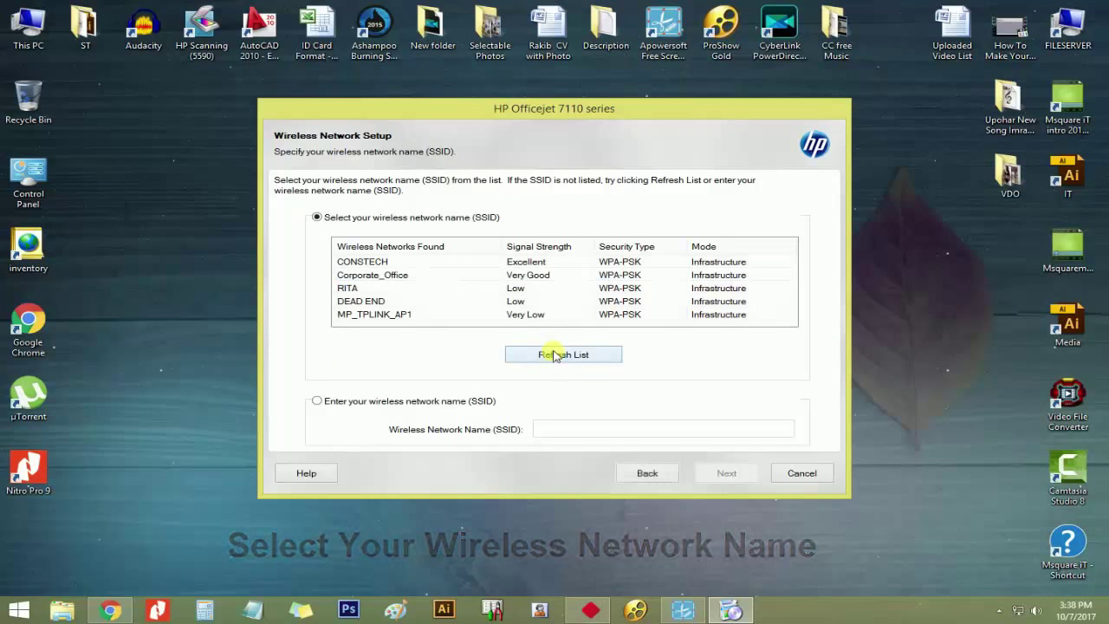
pyautogui.click(390, 276)
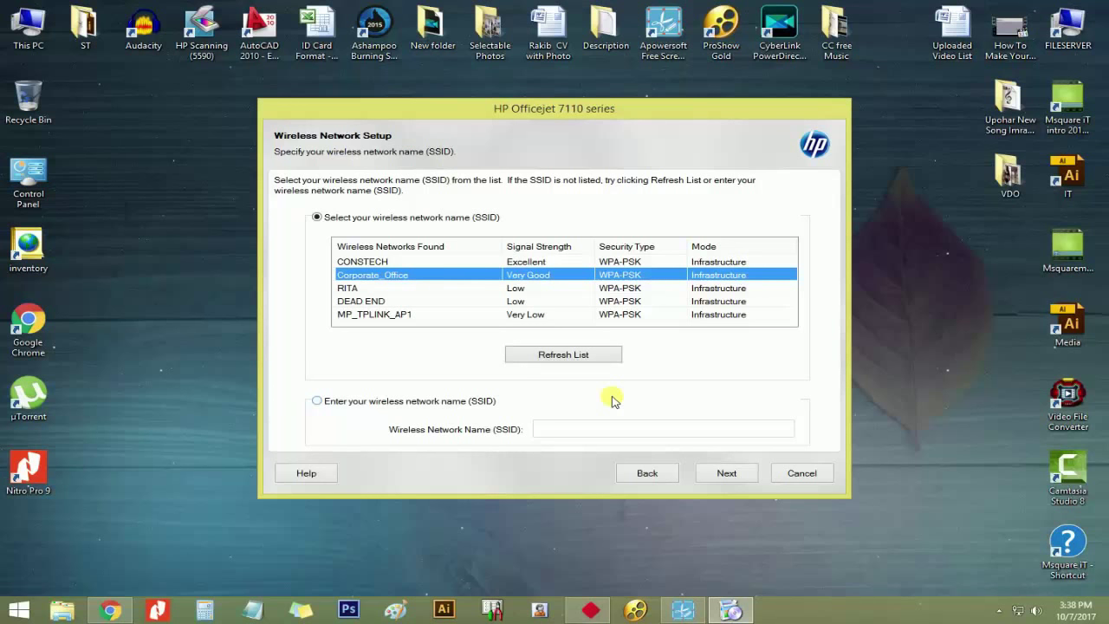
pyautogui.click(725, 474)
# Enter the wireless password for the network and complete the printer's wireless reconfiguration wizard
pyautogui.click(527, 252)
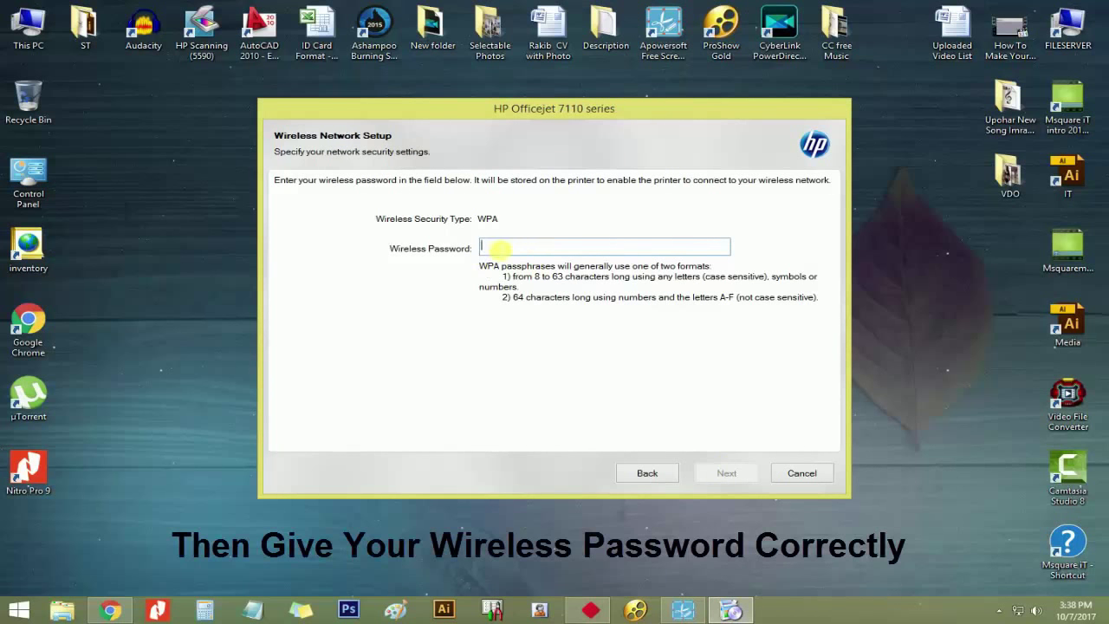
pyautogui.write('C')
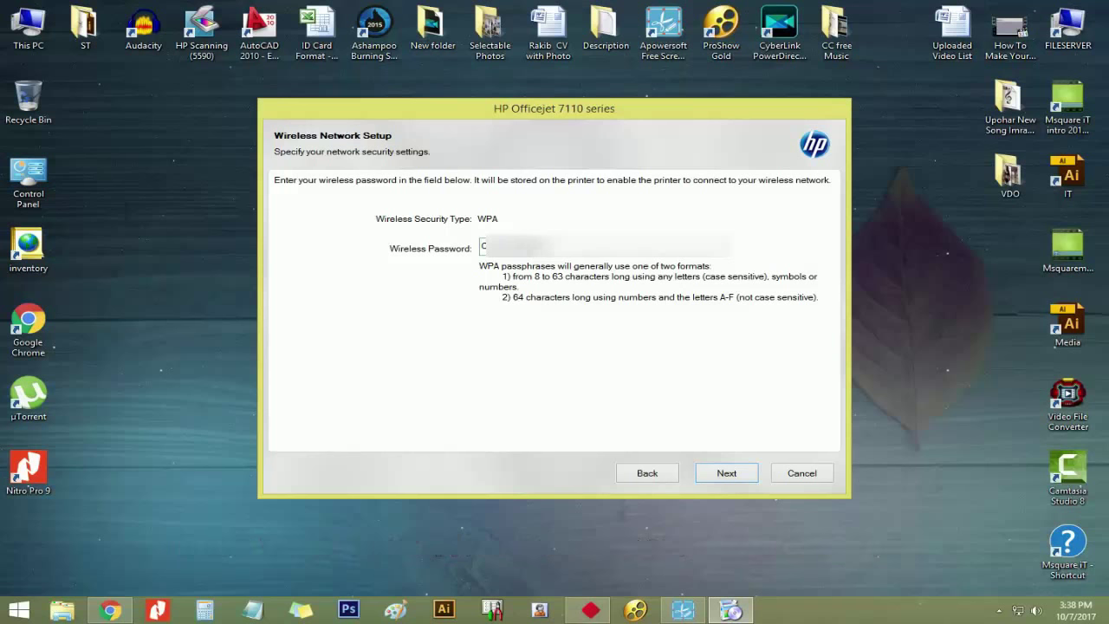
pyautogui.click(726, 473)
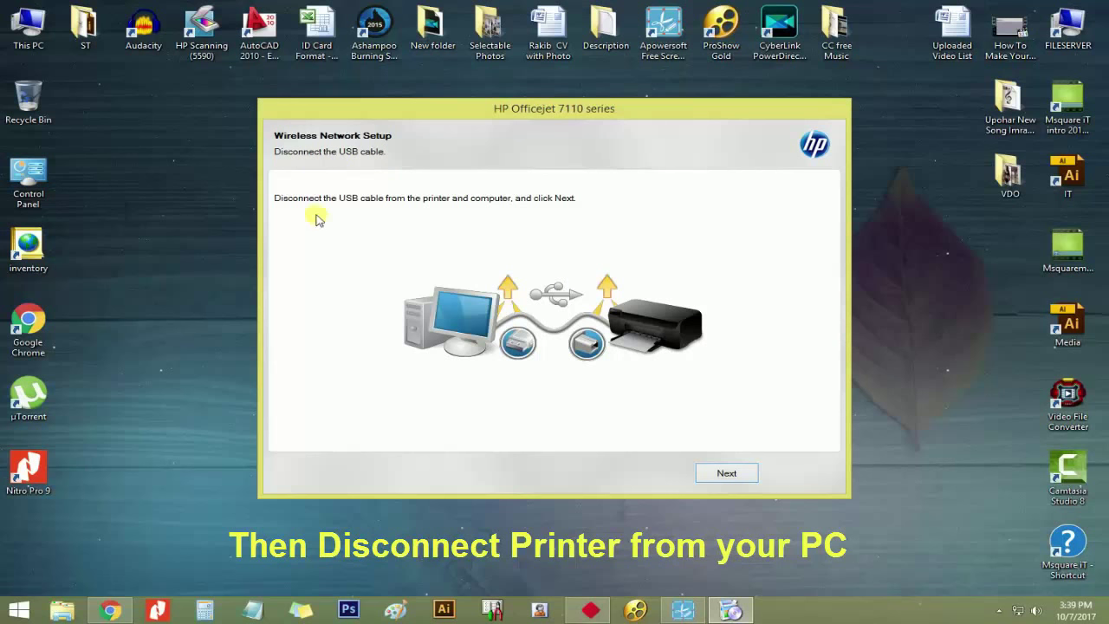
pyautogui.click(726, 473)
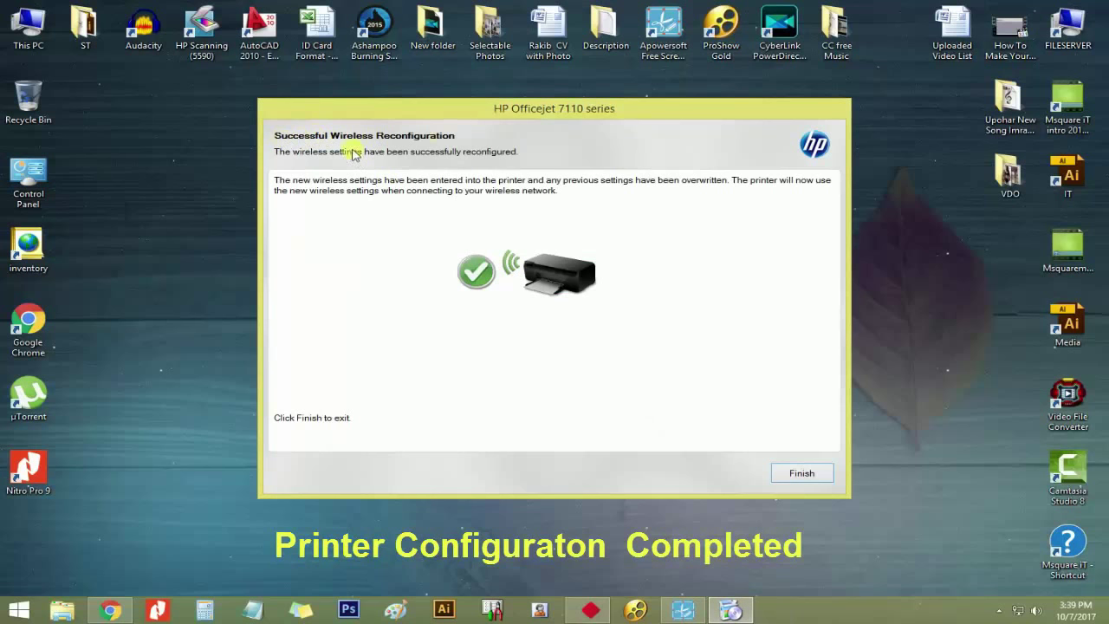
pyautogui.click(799, 474)
pyautogui.rightClick(353, 149)
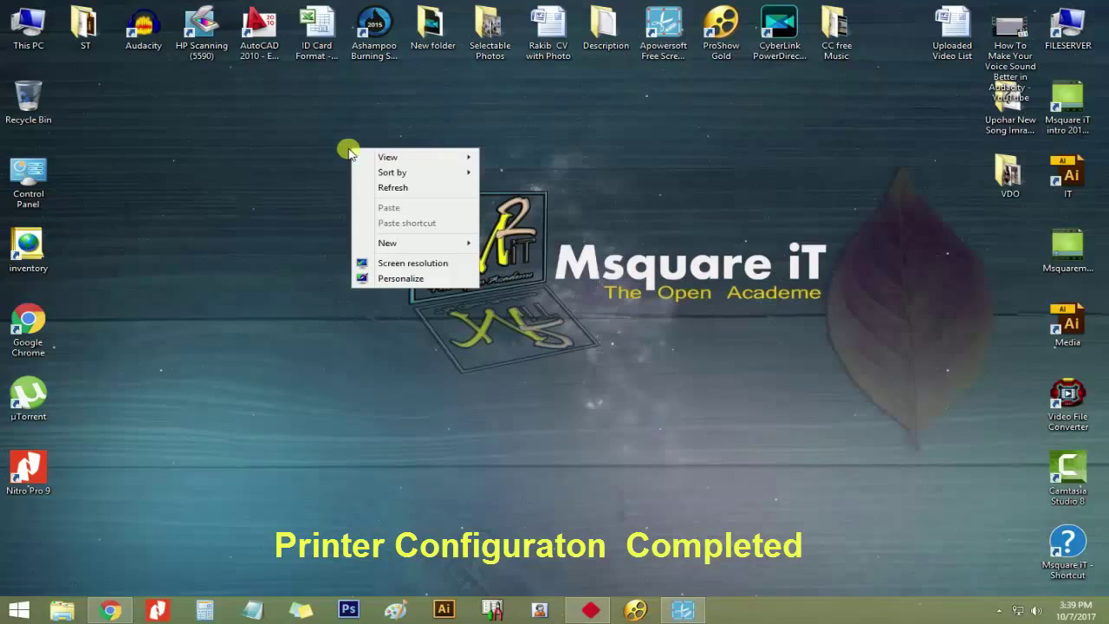
pyautogui.click(387, 187)
pyautogui.rightClick(322, 149)
pyautogui.rightClick(310, 154)
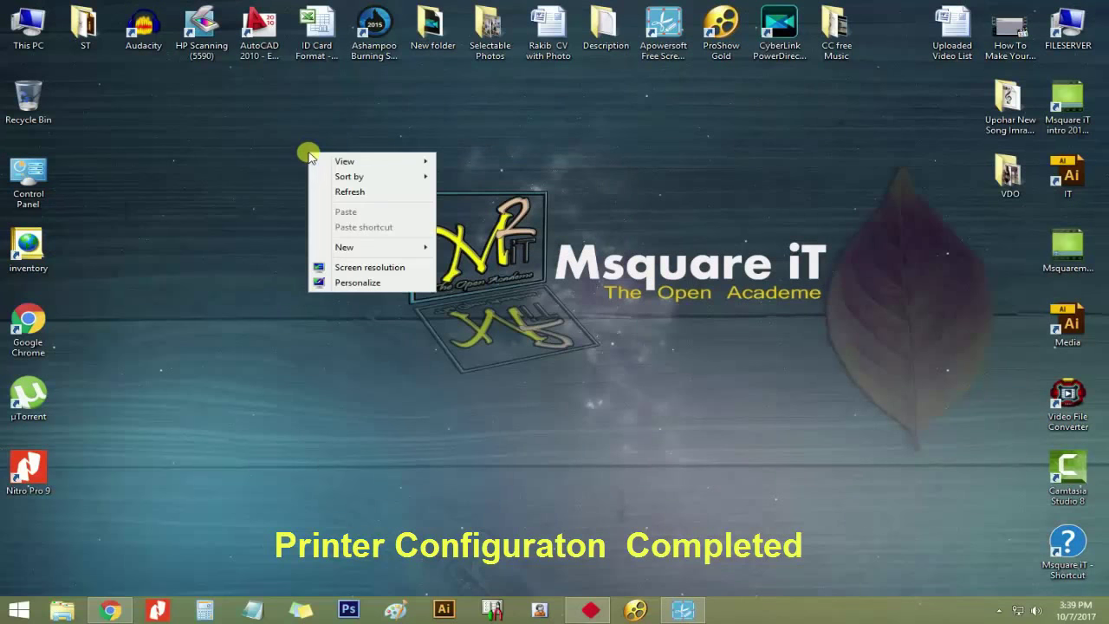
pyautogui.click(350, 192)
pyautogui.rightClick(291, 213)
pyautogui.click(333, 252)
# Switch to the open Notepad note and replace its text with "Now i will show you" and, below it, "How to connect this printer"
pyautogui.click(255, 604)
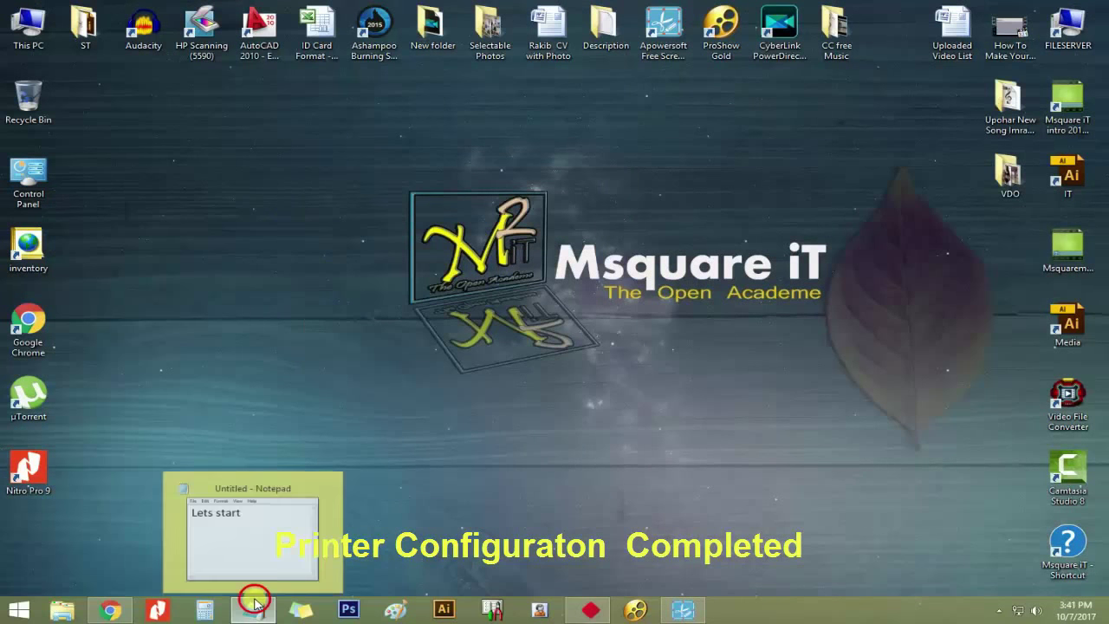
pyautogui.click(252, 532)
pyautogui.moveTo(262, 205); pyautogui.dragTo(105, 215)
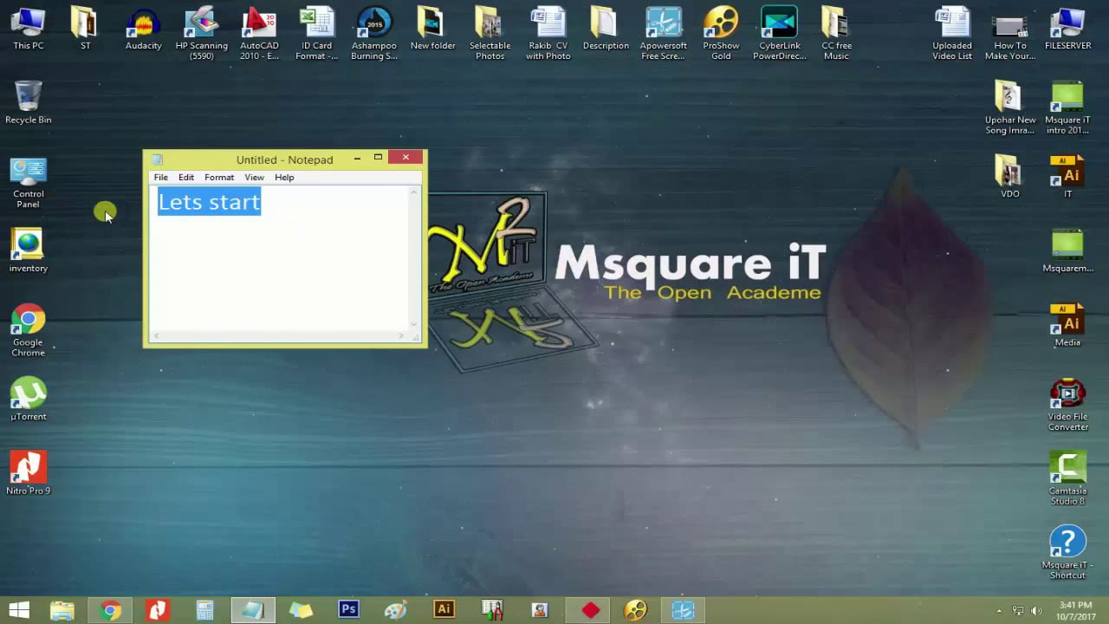
pyautogui.write('Now')
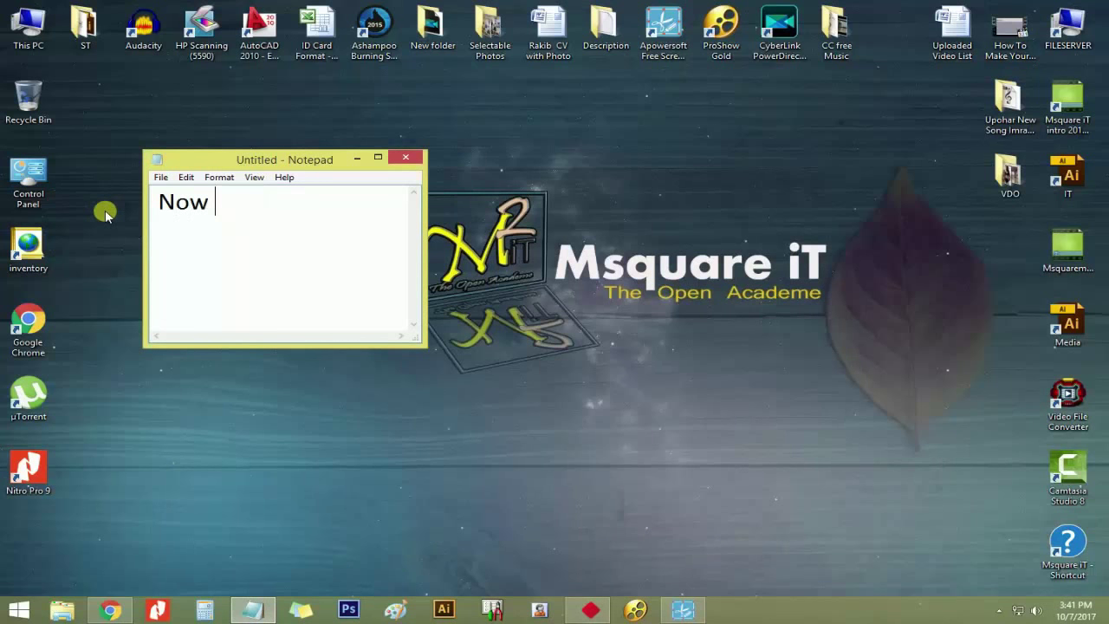
pyautogui.write(' i will show you  ')
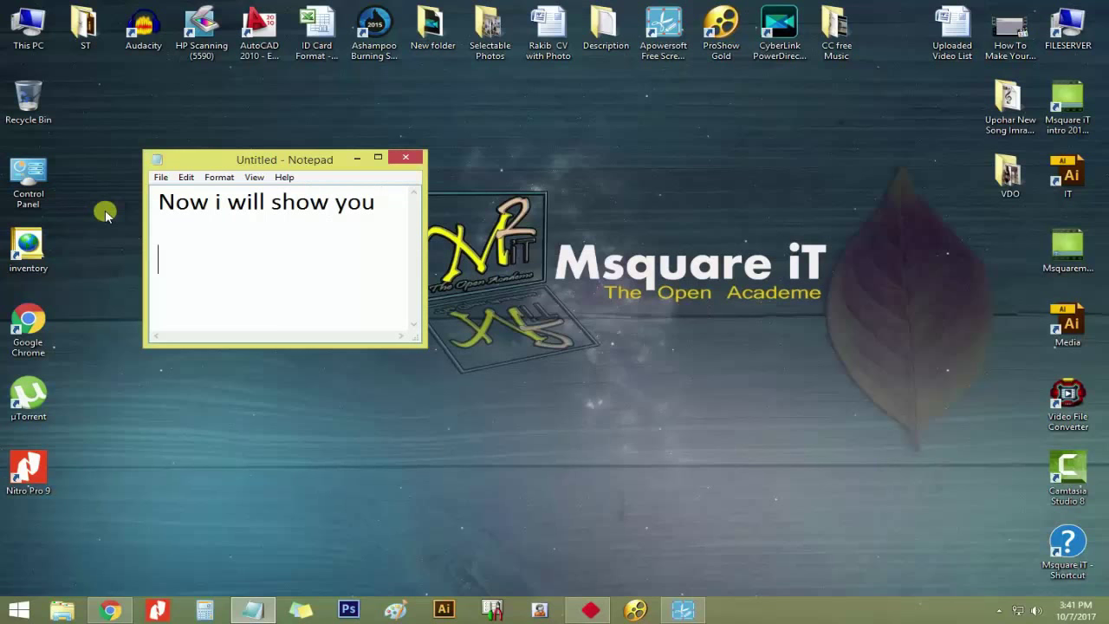
pyautogui.write('How to connect')
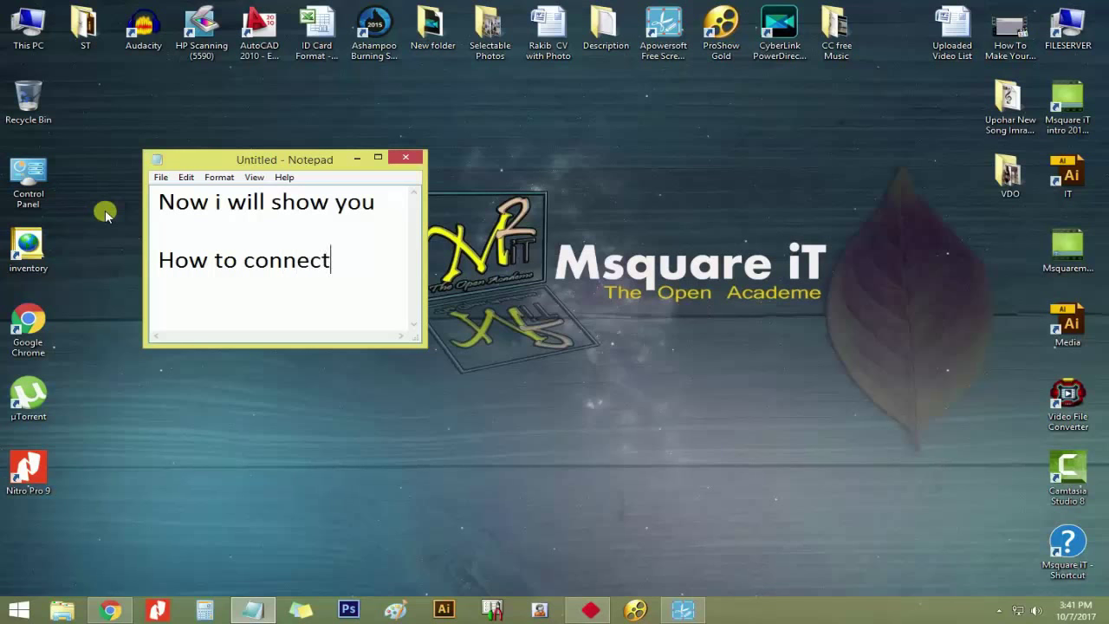
pyautogui.write('Ne')
pyautogui.write('printer')
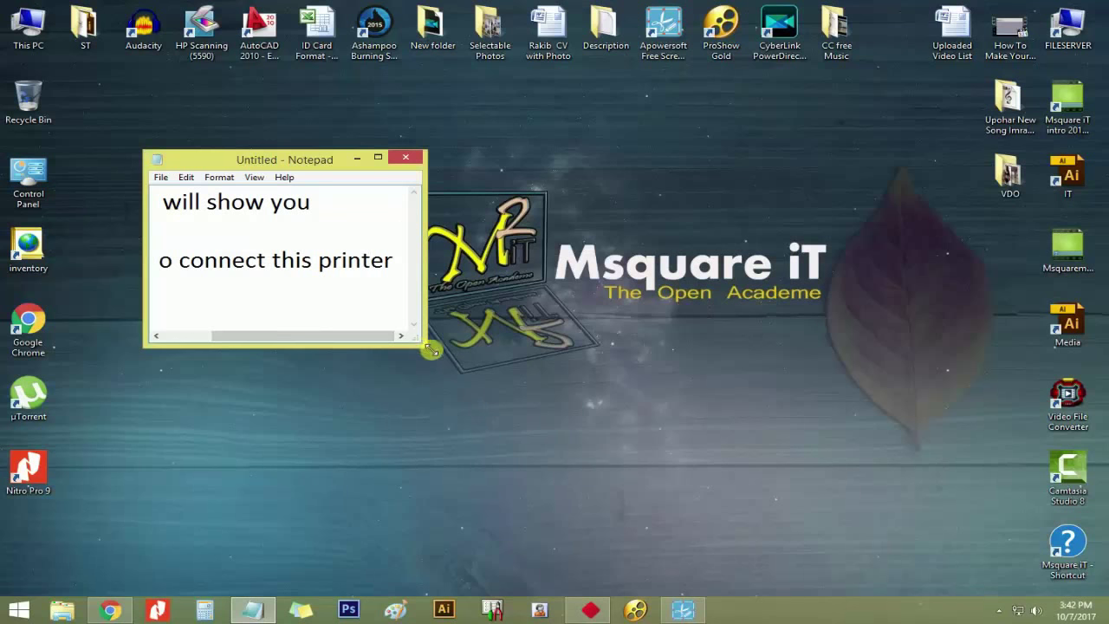
# Enlarge the Notepad window and add the line "From your computer" below the existing text
pyautogui.moveTo(431, 349); pyautogui.dragTo(639, 482)
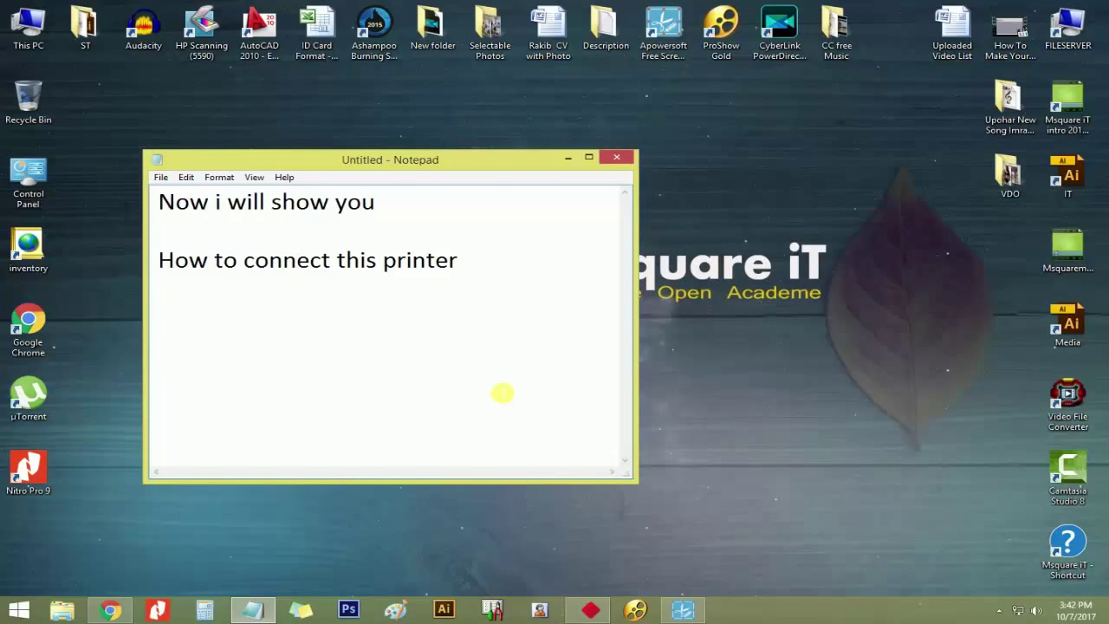
pyautogui.press('Return')
pyautogui.write('From')
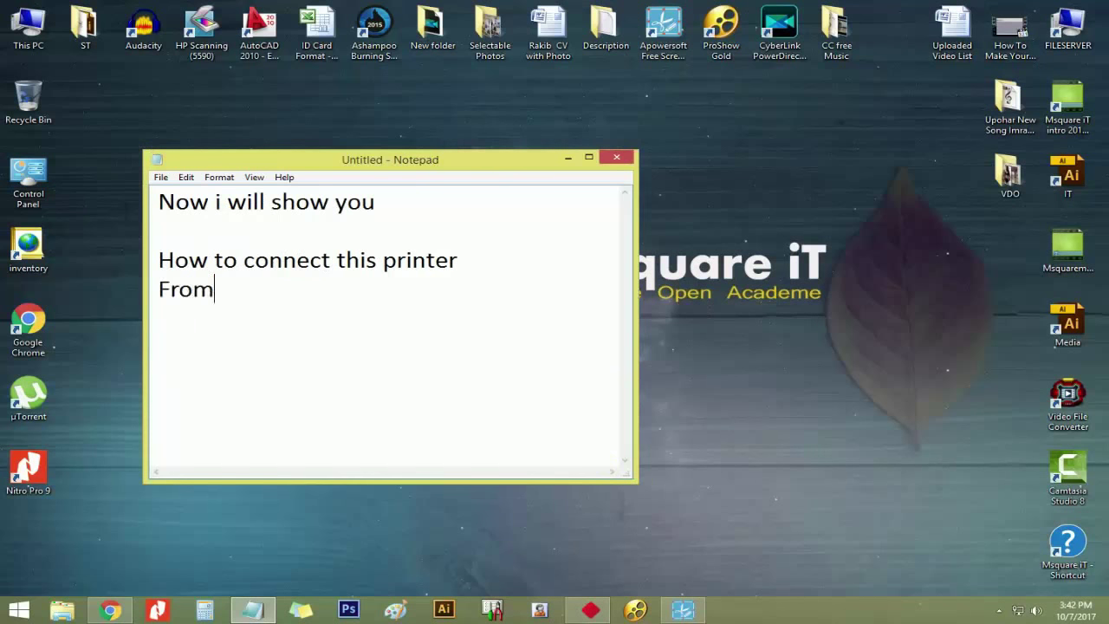
pyautogui.write(' your computer')
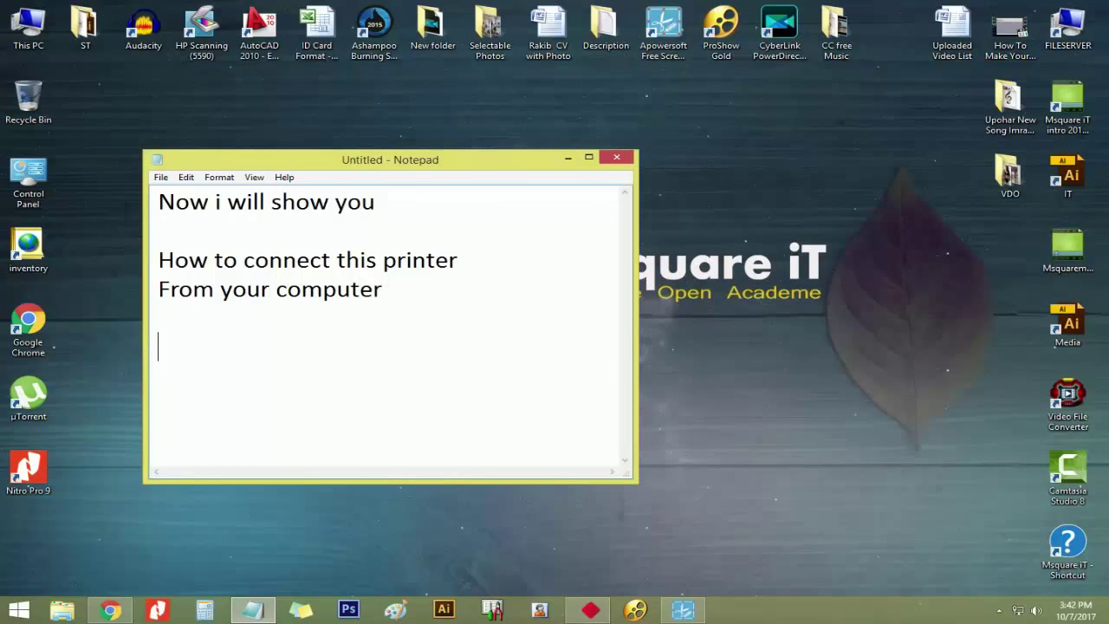
# Clear the whole note and write "lest start" instead
pyautogui.hotkey('ctrl', 'a')
pyautogui.press('BackSpace')
pyautogui.write('lest ')
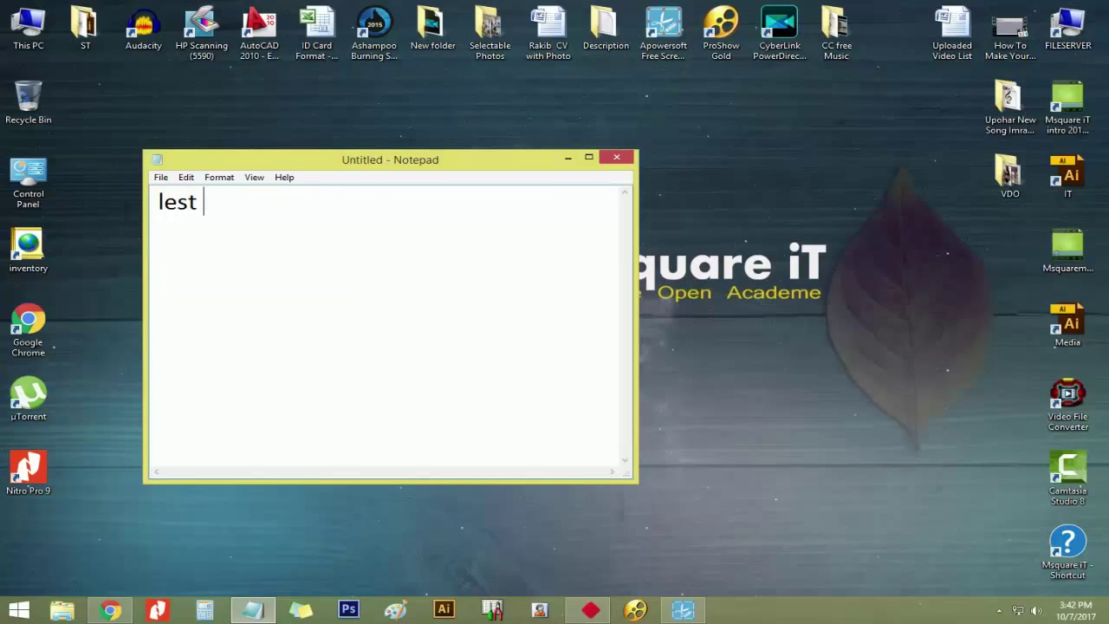
pyautogui.write('start')
pyautogui.press('Return')
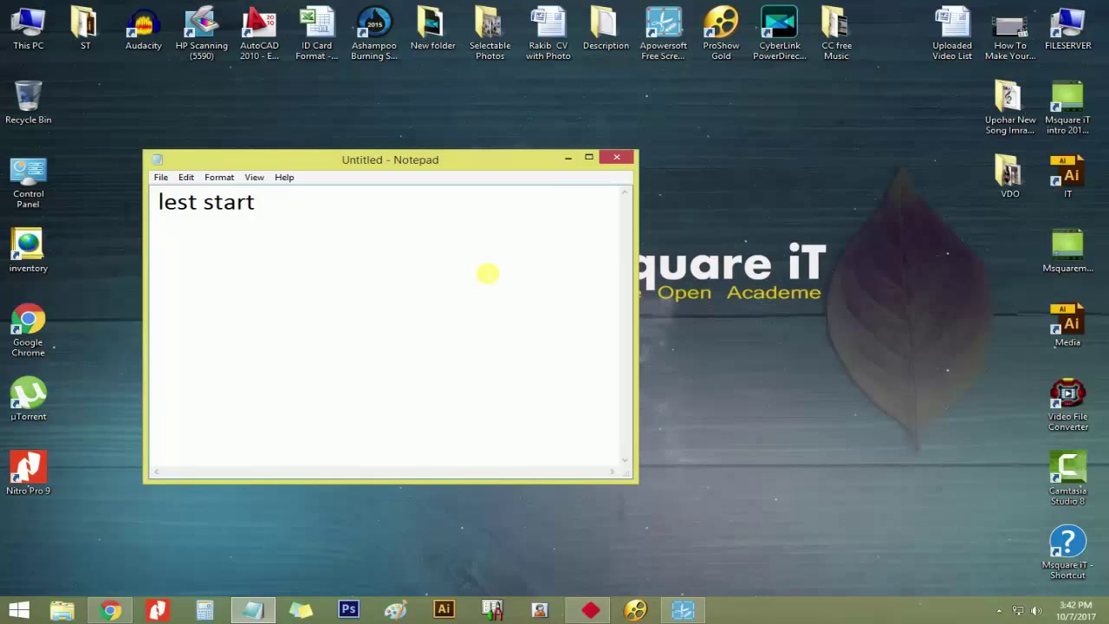
# Replace the note's text with "Go to add pinter option", minimize Notepad and refresh the desktop
pyautogui.hotkey('ctrl', 'a')
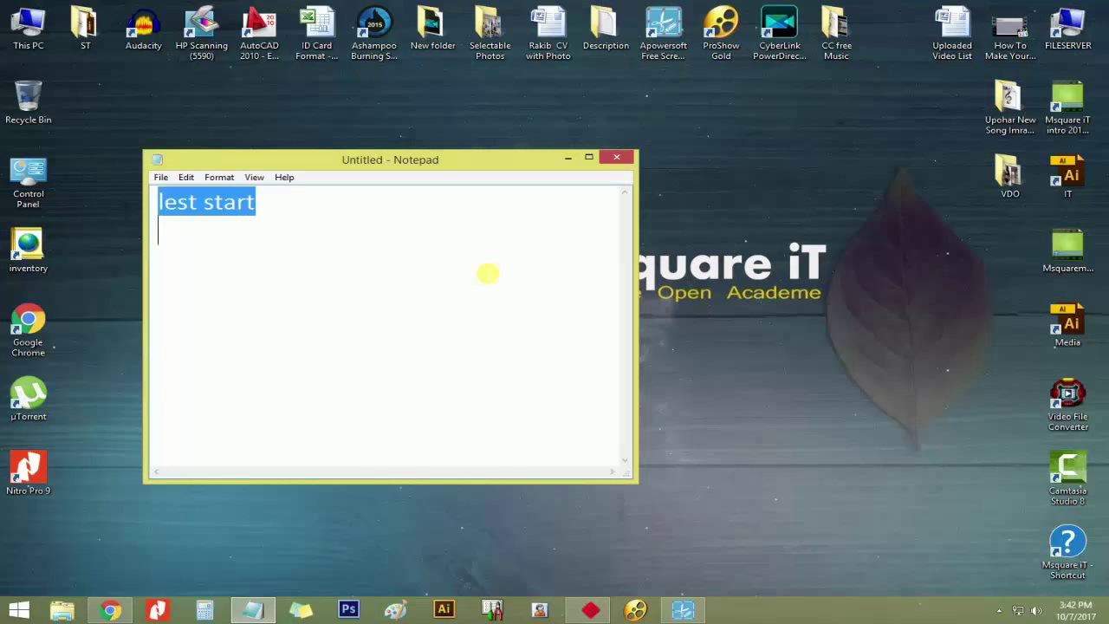
pyautogui.write('Go to ')
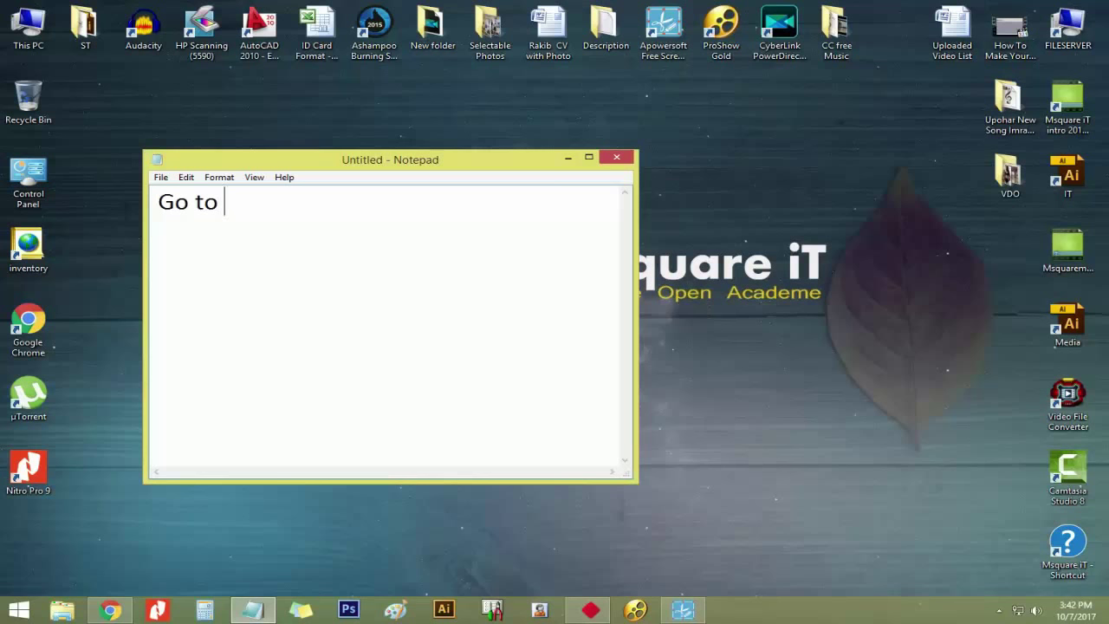
pyautogui.write('adm')
pyautogui.press('BackSpace')
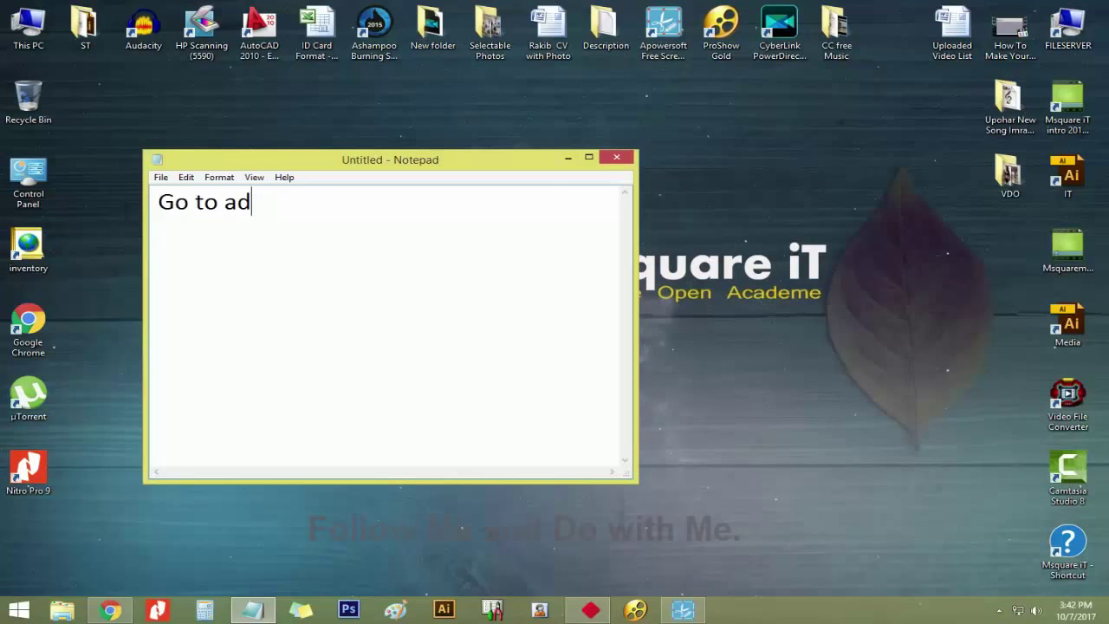
pyautogui.write('pinter')
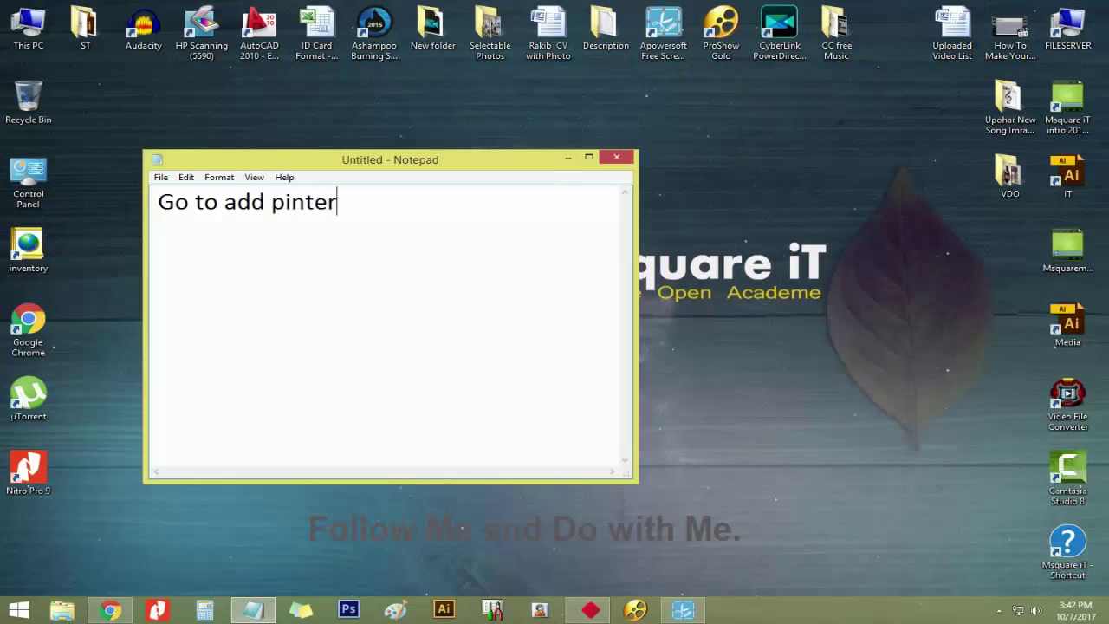
pyautogui.write(' option')
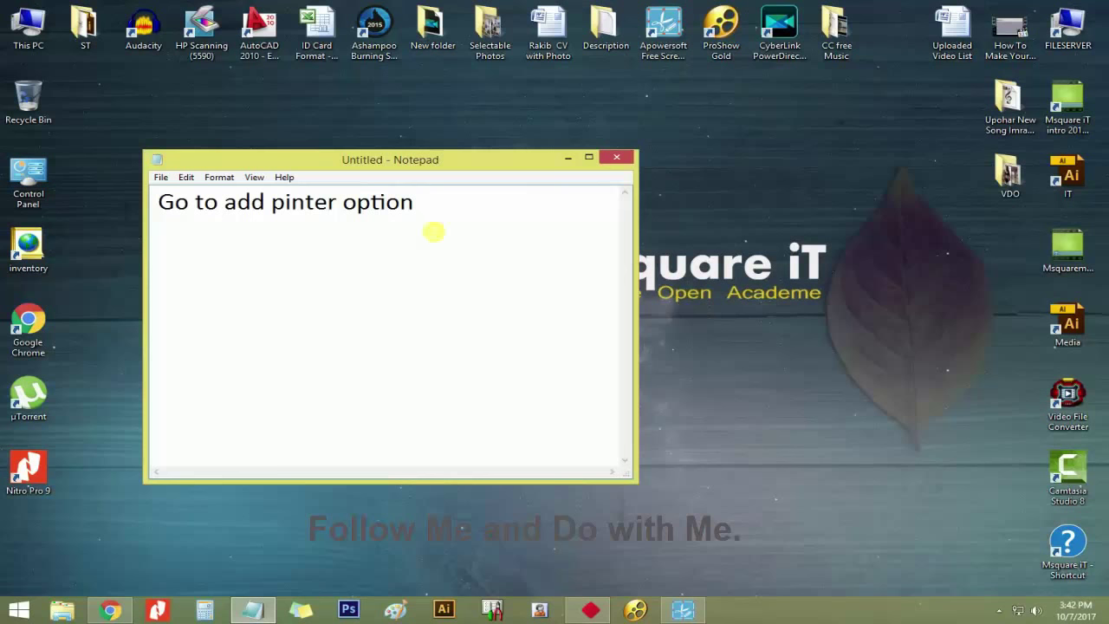
pyautogui.click(567, 158)
pyautogui.rightClick(345, 109)
pyautogui.click(387, 146)
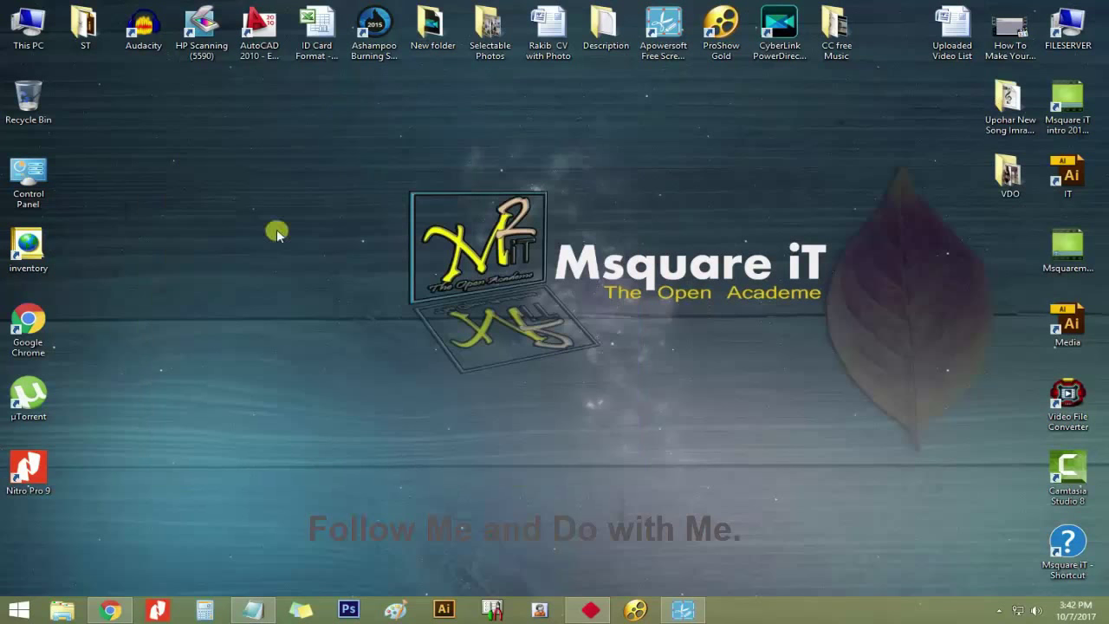
# Open Devices and Printers from the Control Panel and remove the HP Officejet 7110 series (Network) printer
pyautogui.doubleClick(39, 182)
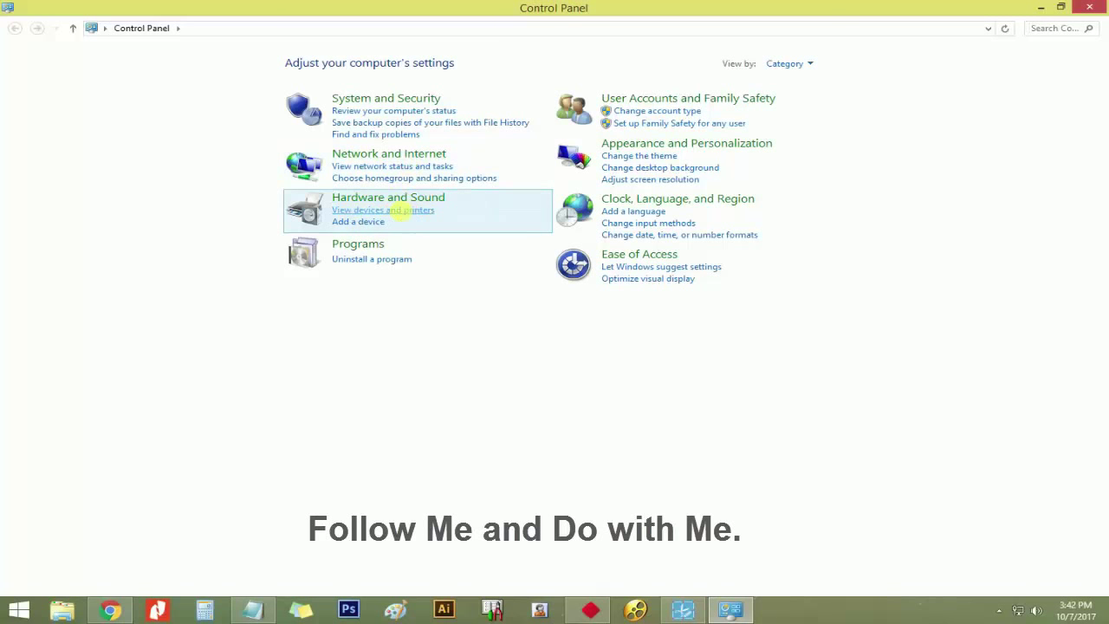
pyautogui.click(402, 210)
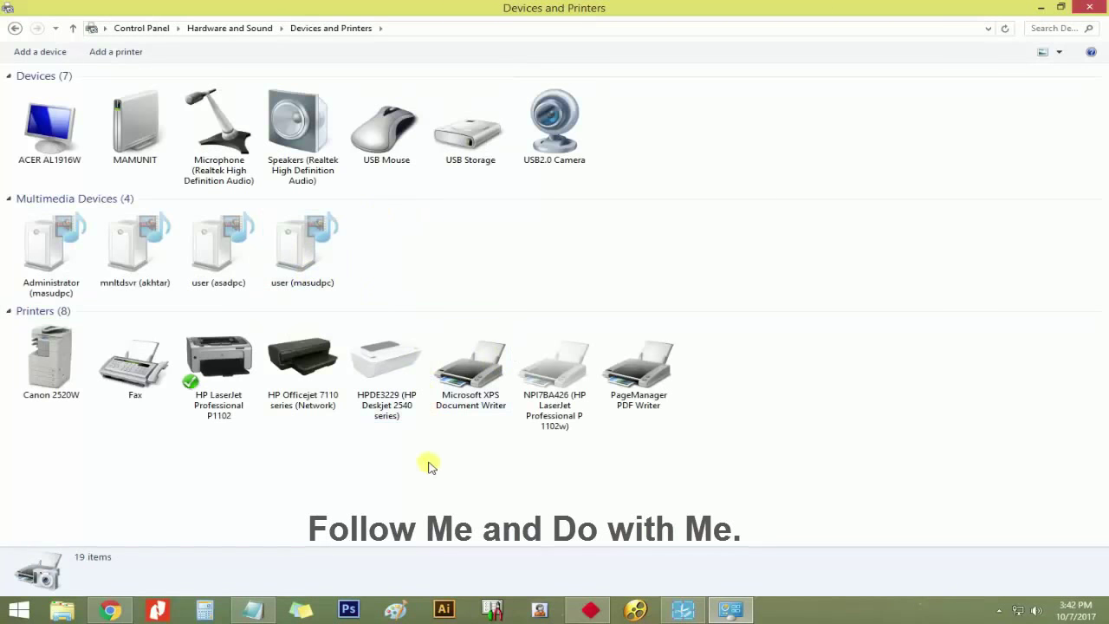
pyautogui.click(319, 388)
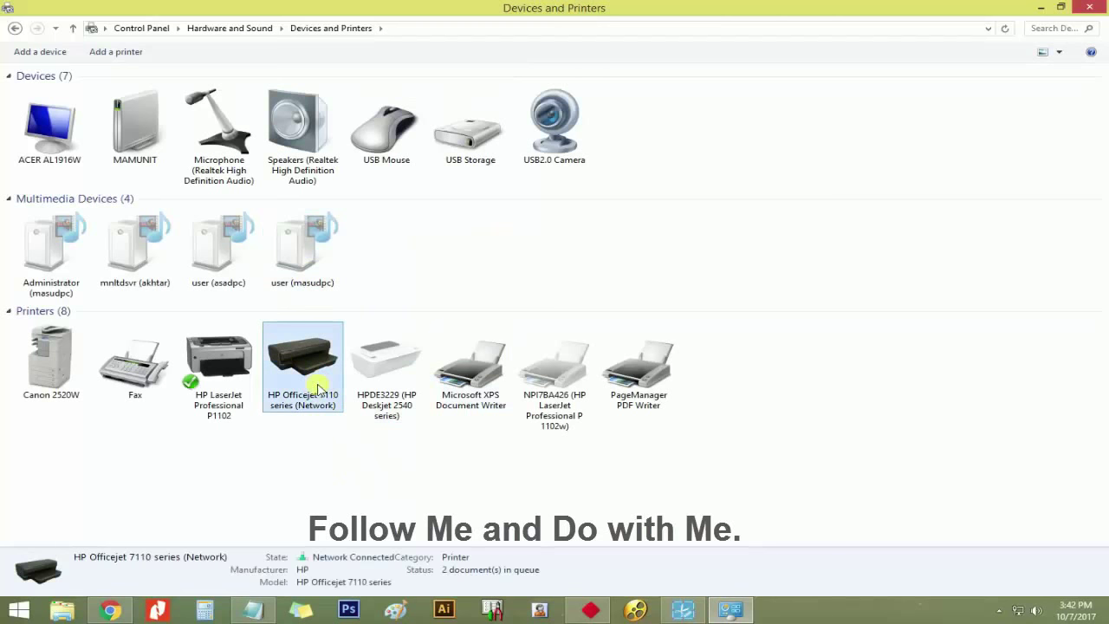
pyautogui.rightClick(303, 385)
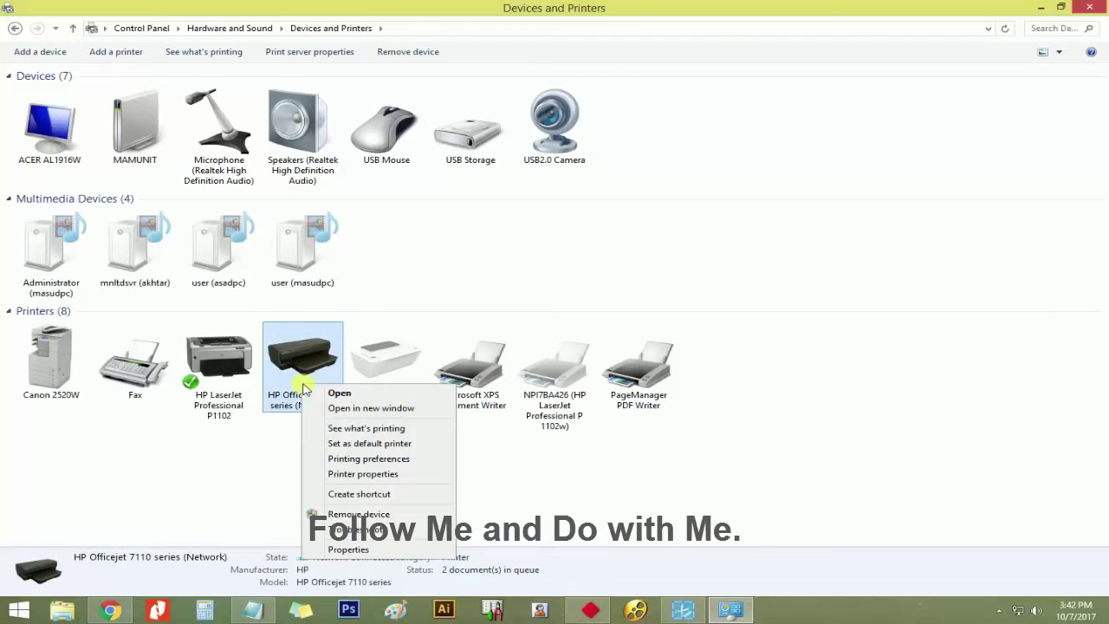
pyautogui.click(372, 514)
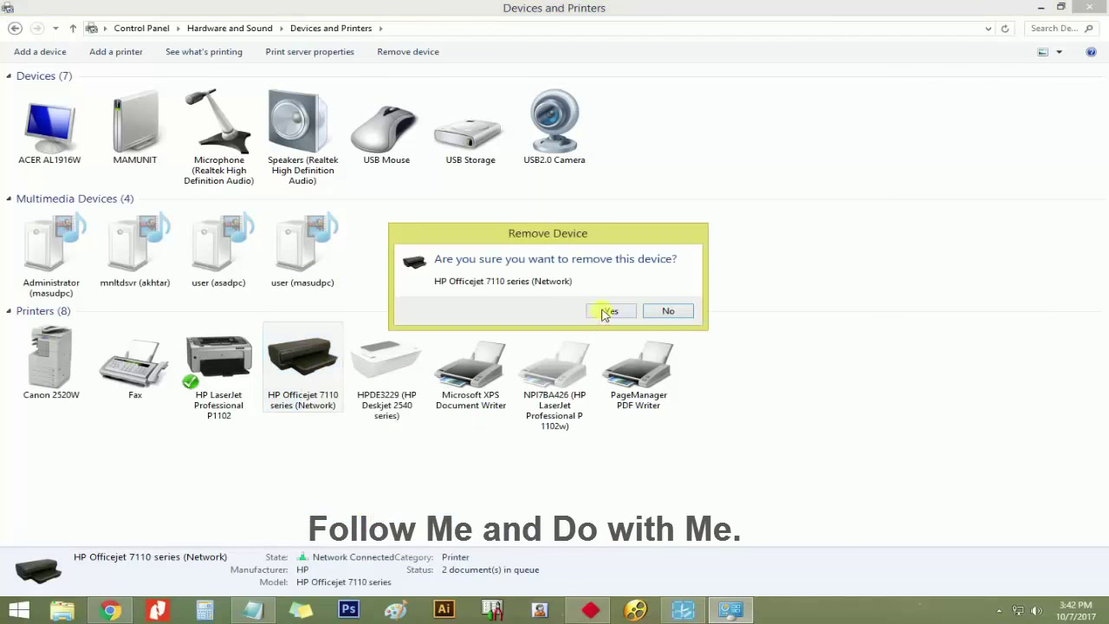
pyautogui.click(609, 311)
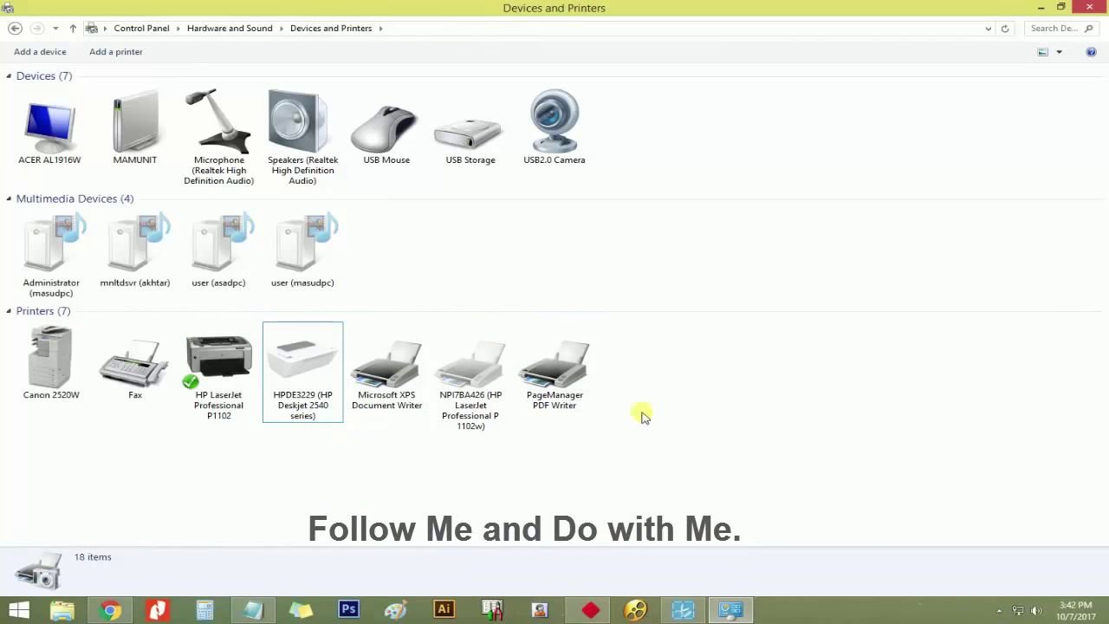
# Collapse the Multimedia Devices and Devices groups so that only the printers stay expanded, and refresh the view
pyautogui.click(19, 201)
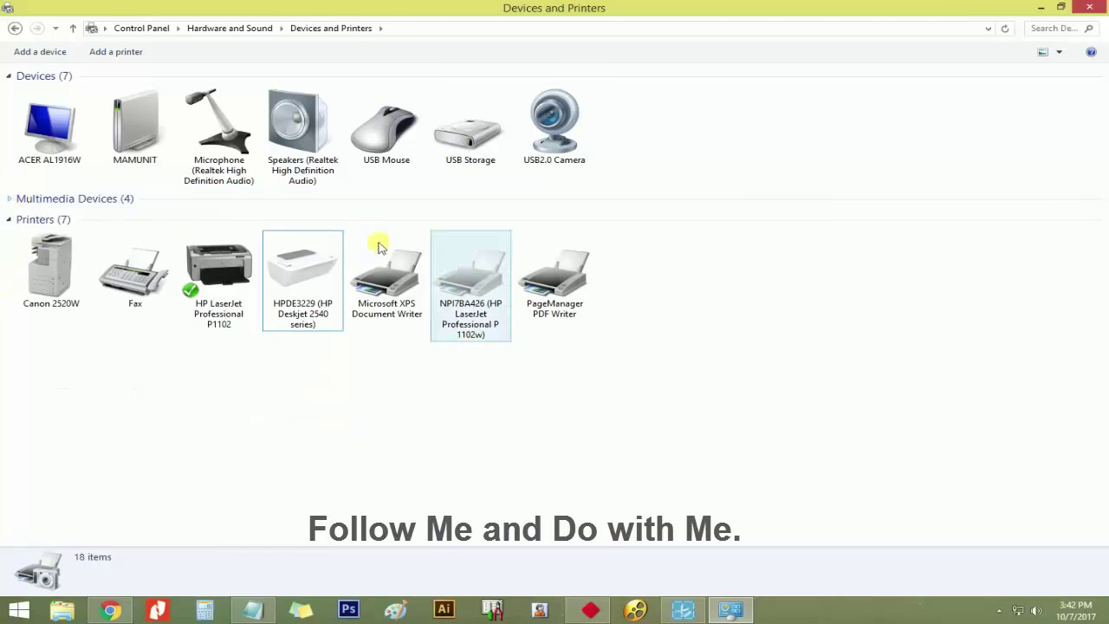
pyautogui.click(9, 76)
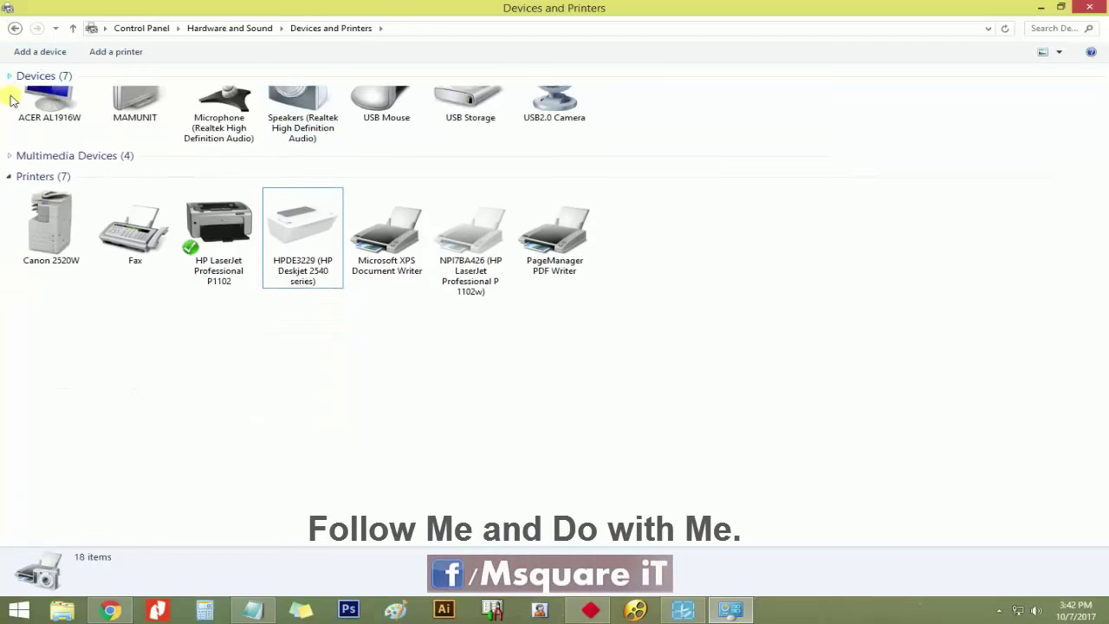
pyautogui.rightClick(189, 293)
pyautogui.click(244, 351)
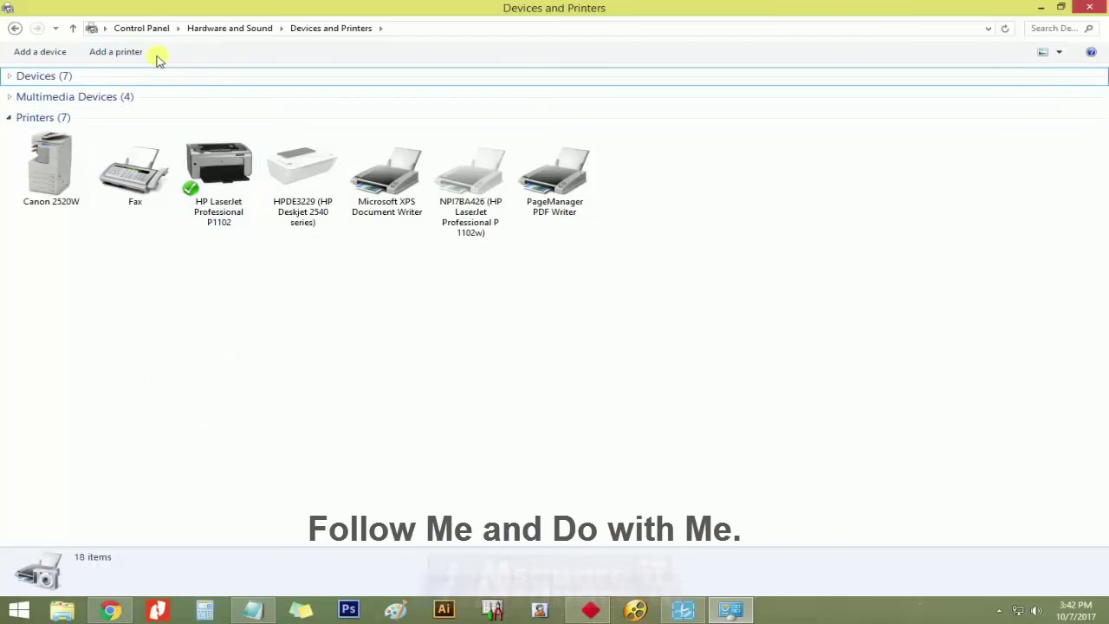
# Start adding a printer and look up the address of the Officejet 7110 series (HP) among the available printers
pyautogui.click(122, 52)
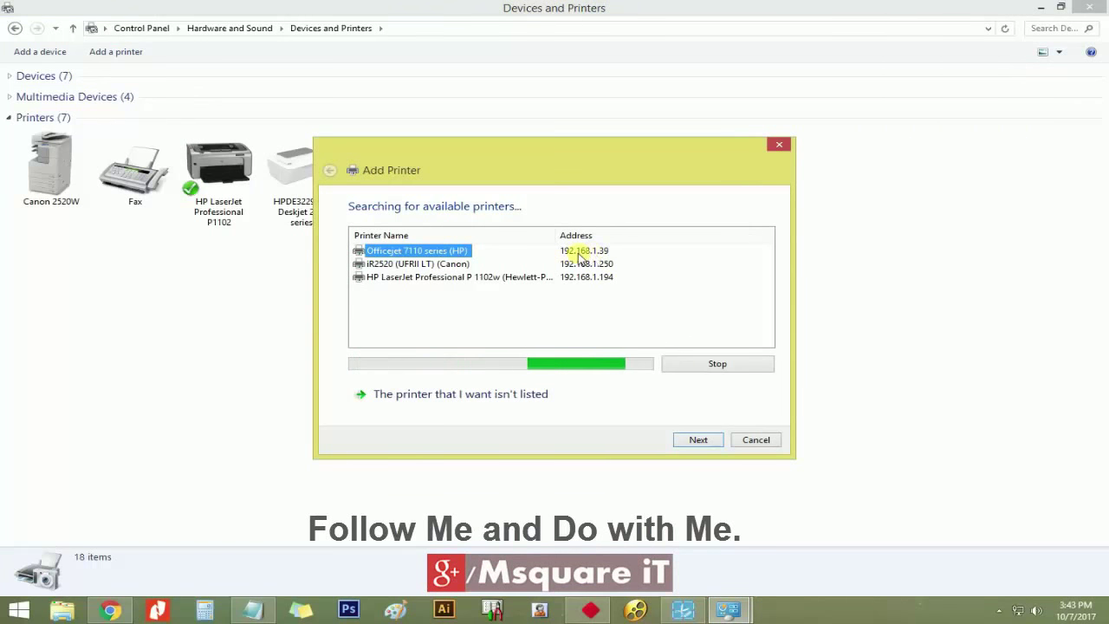
pyautogui.click(448, 251)
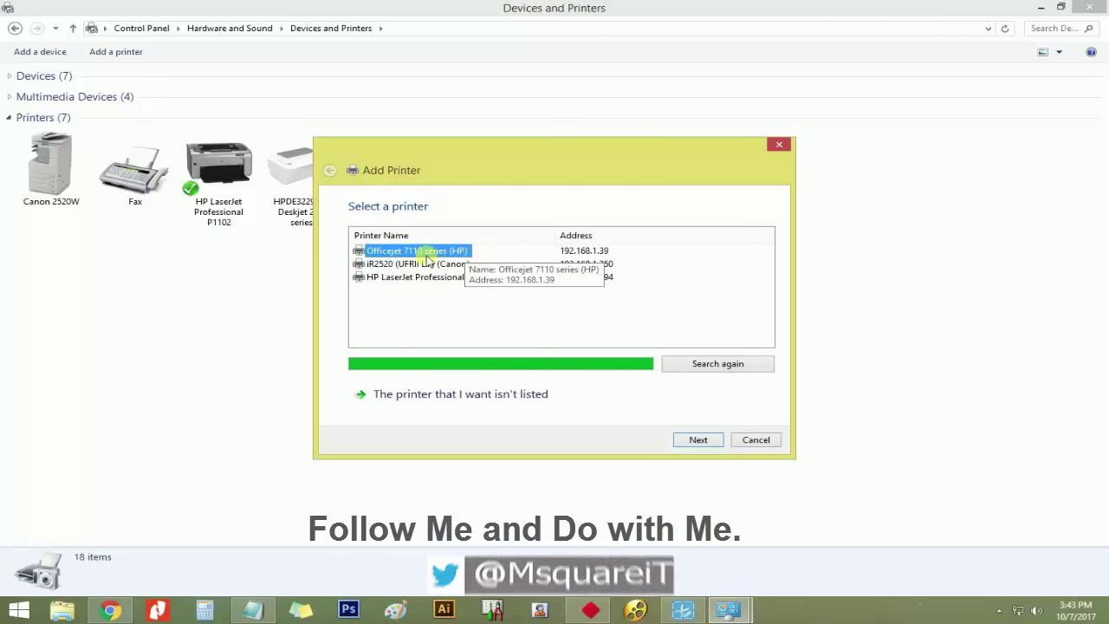
pyautogui.click(507, 397)
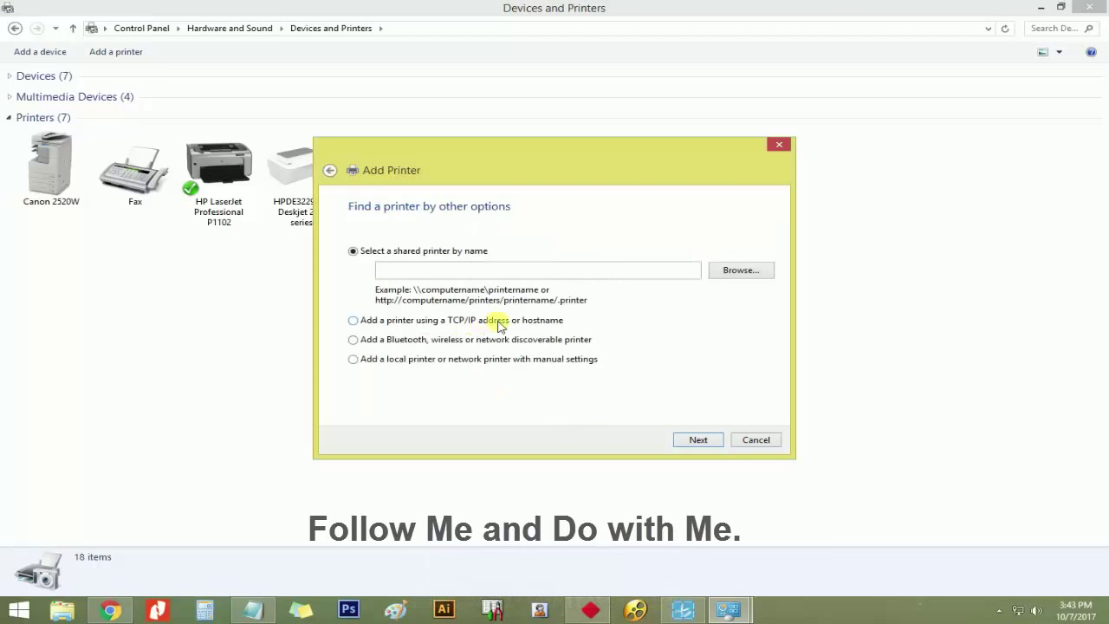
pyautogui.click(329, 170)
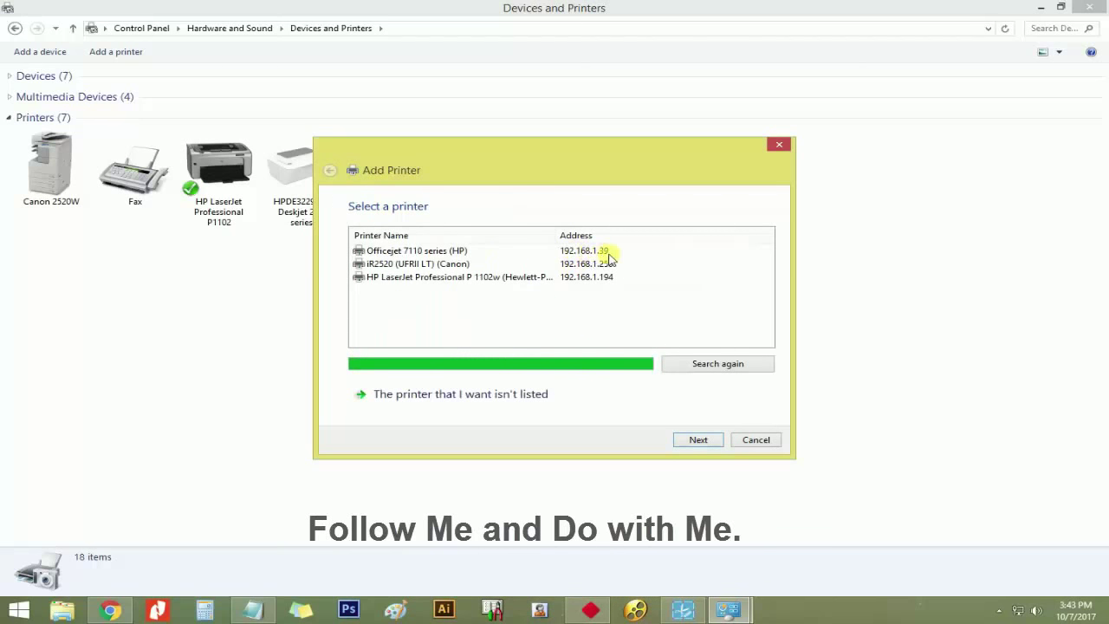
# Add the unlisted printer by TCP/IP address, using 192.168.1.39 as both the IP address and the port name
pyautogui.click(450, 396)
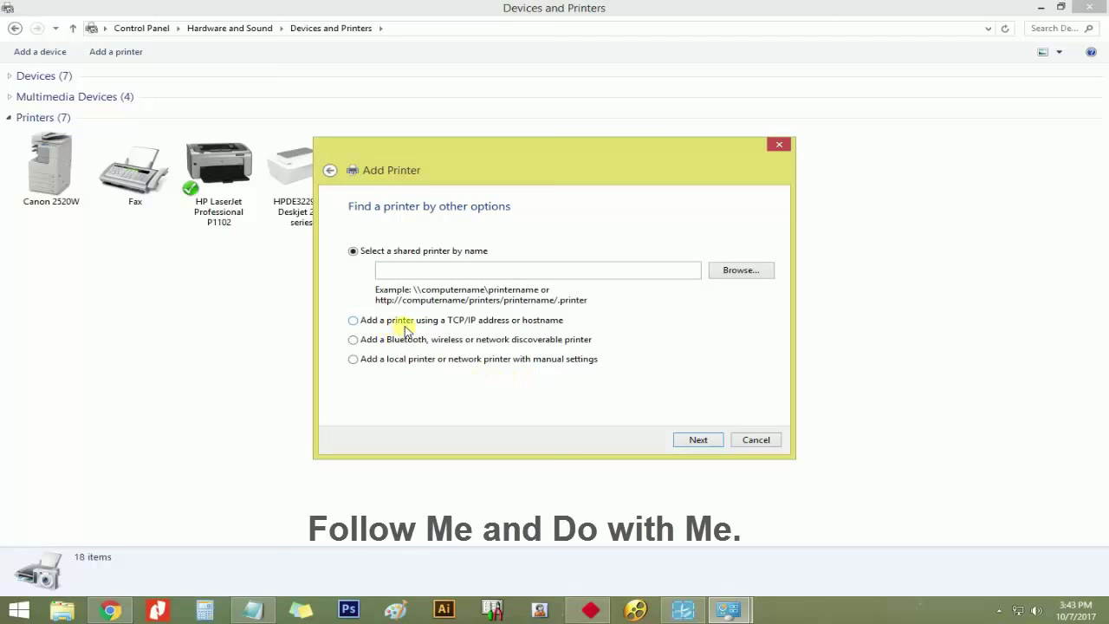
pyautogui.click(449, 322)
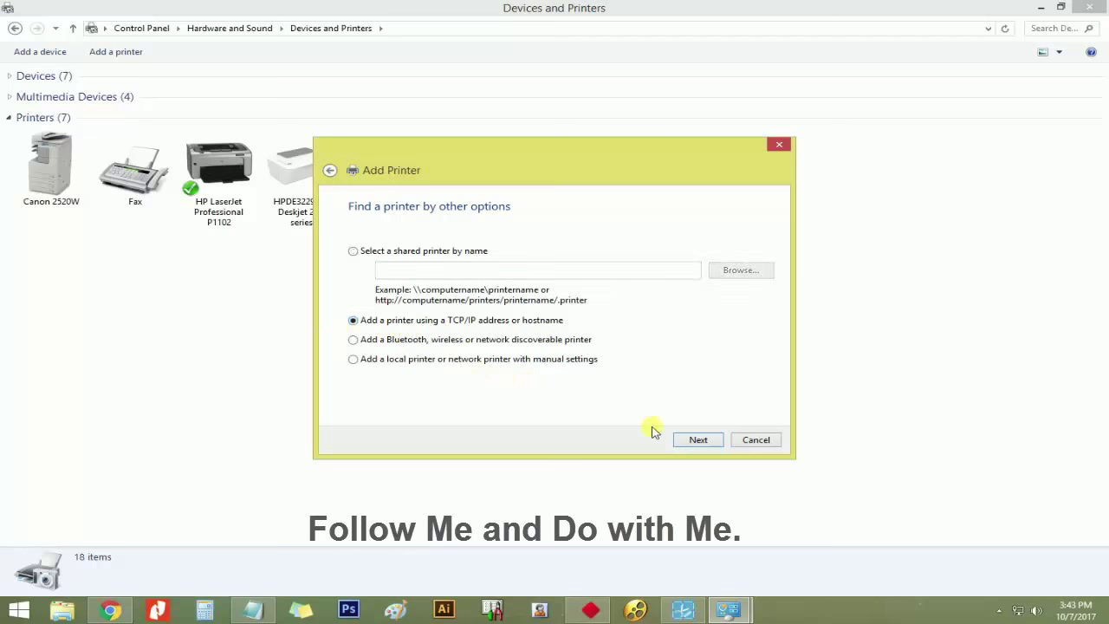
pyautogui.click(697, 440)
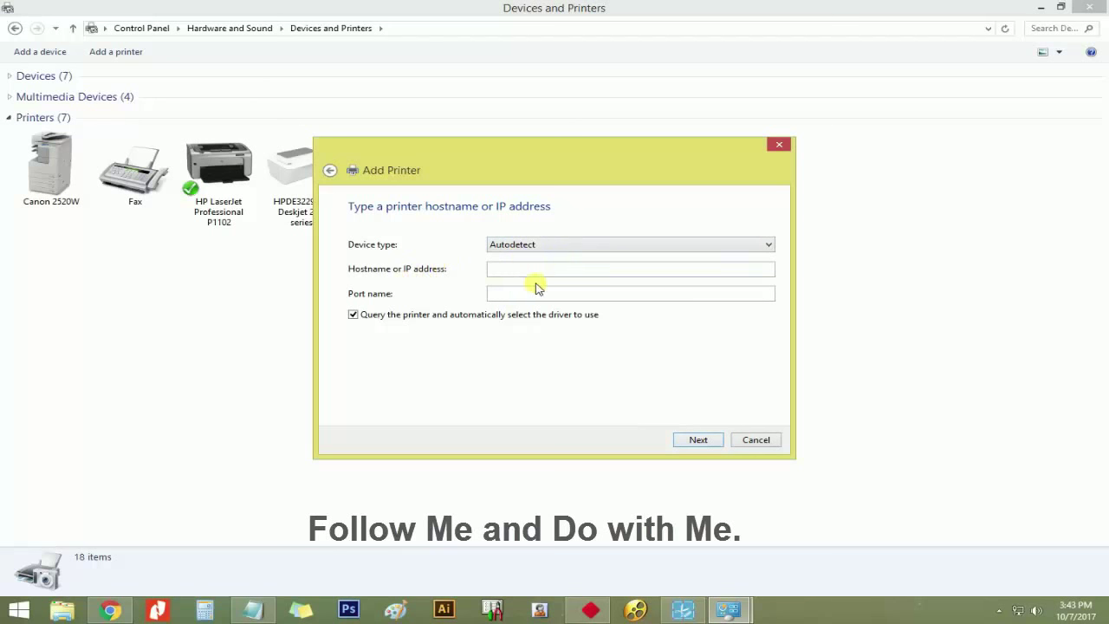
pyautogui.click(508, 272)
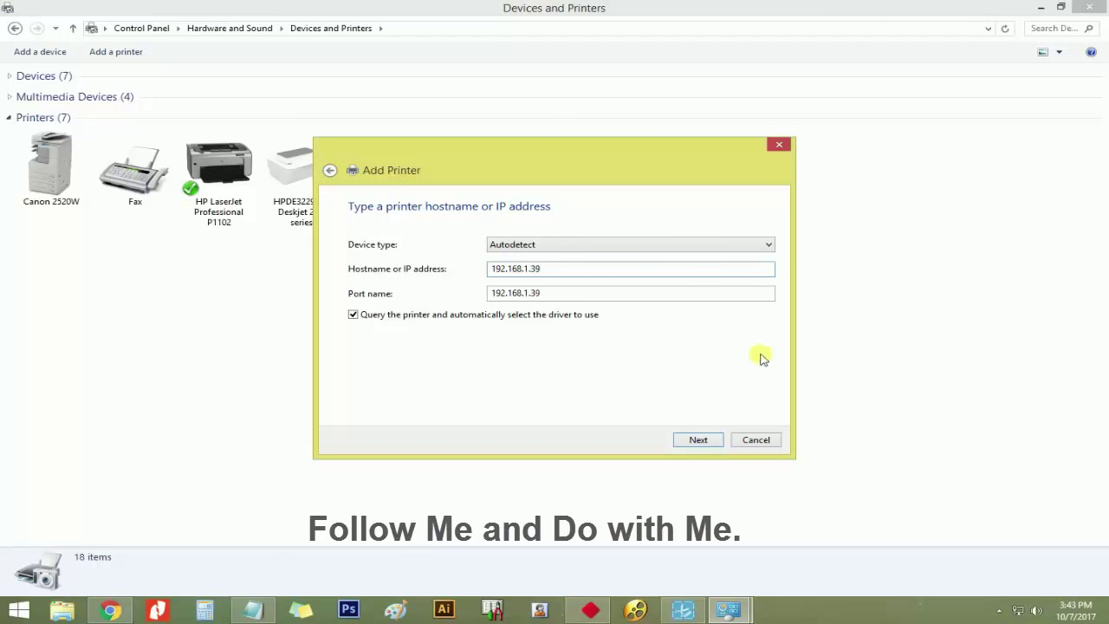
pyautogui.click(699, 441)
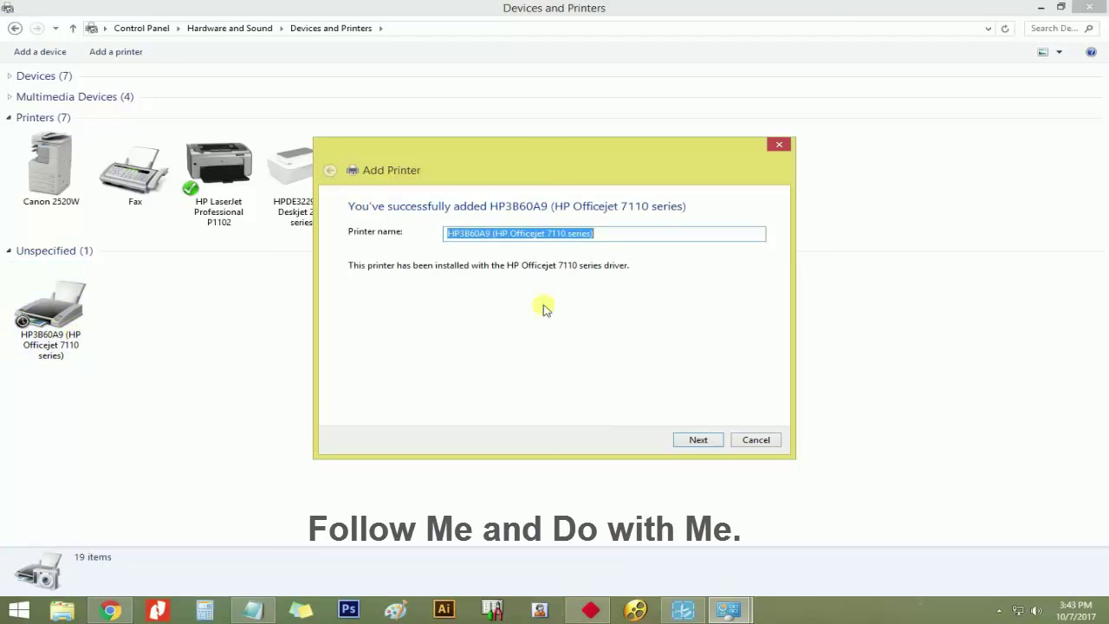
# Accept the suggested printer name and turn off setting it as the default printer
pyautogui.click(569, 234)
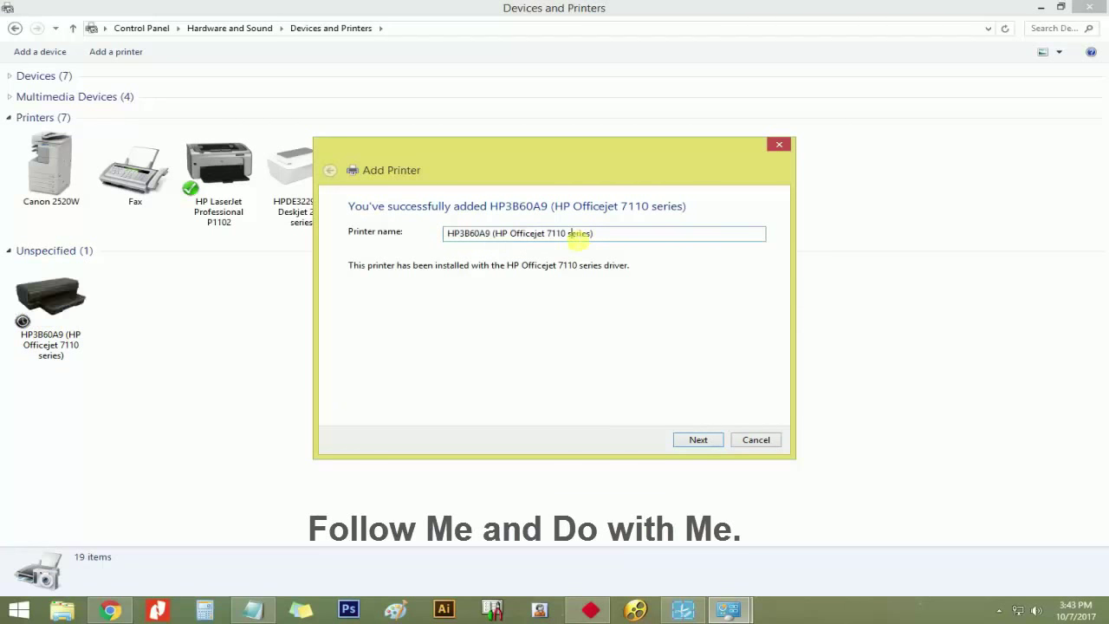
pyautogui.click(696, 440)
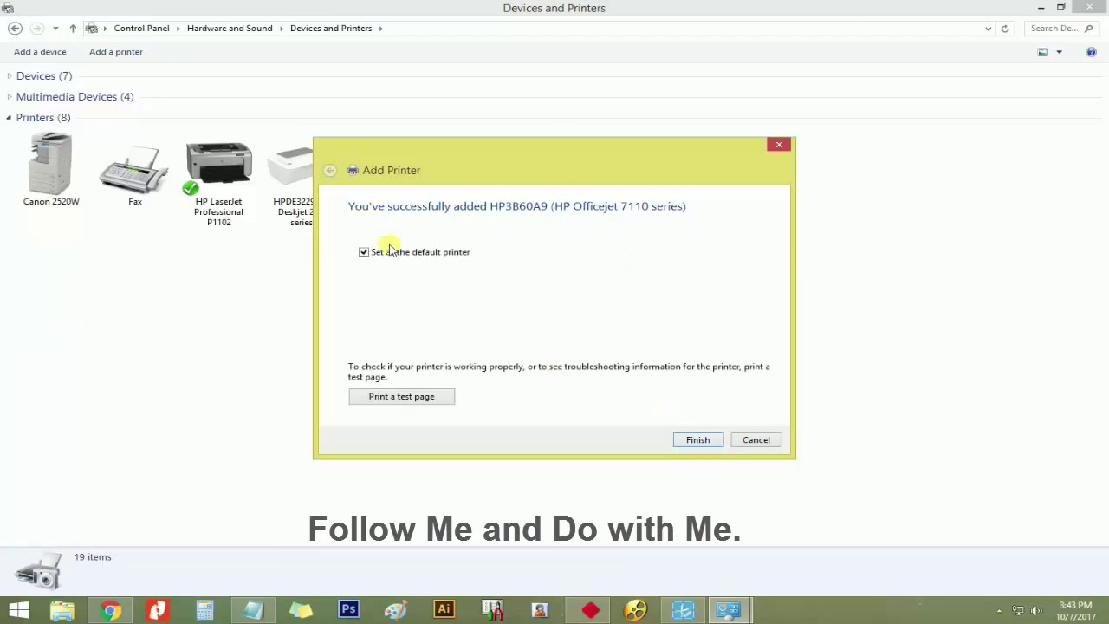
pyautogui.click(363, 252)
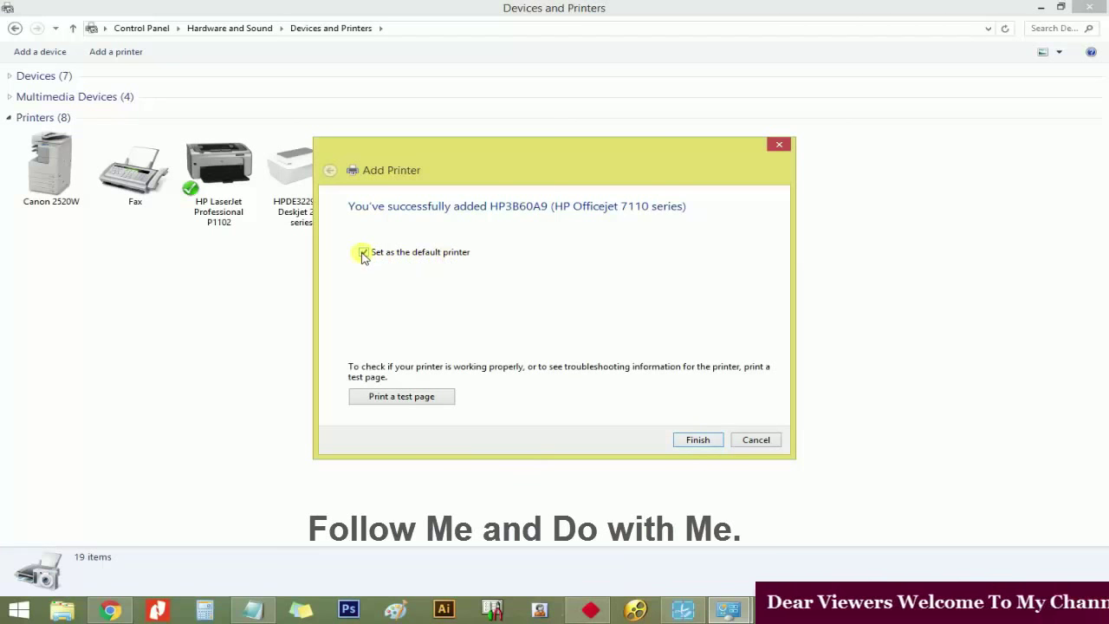
# Print a test page on the added printer and finish the Add Printer wizard
pyautogui.click(429, 397)
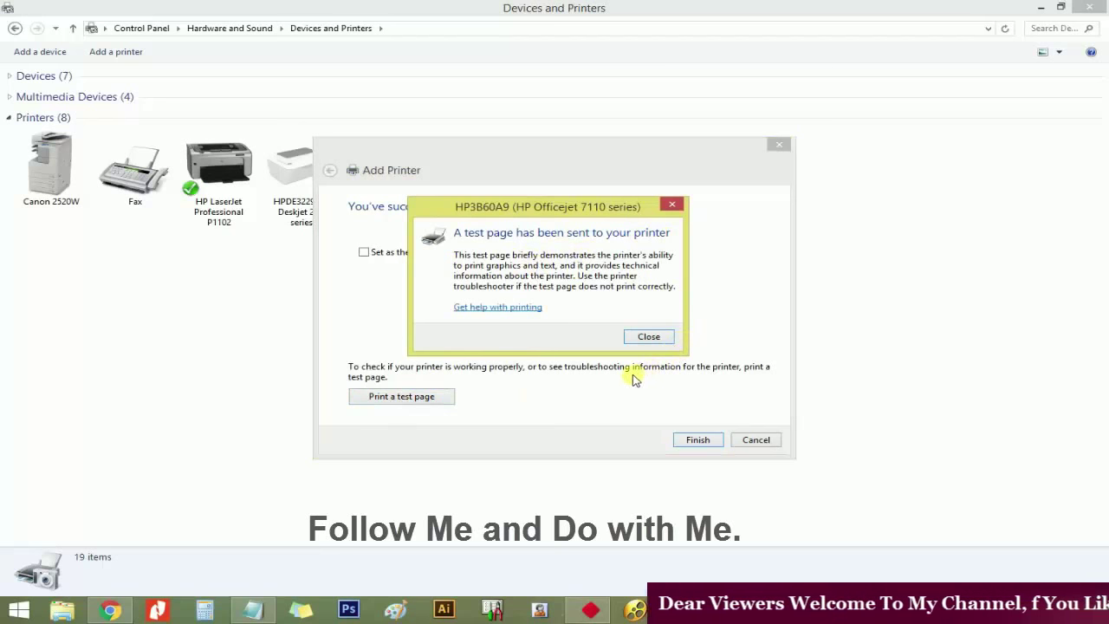
pyautogui.click(650, 337)
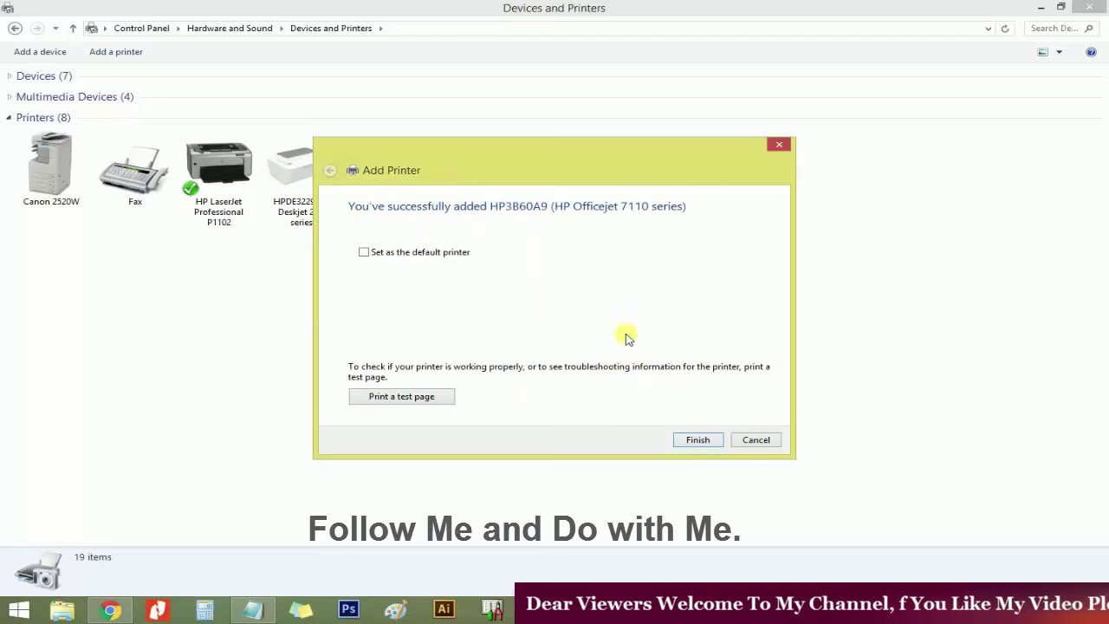
pyautogui.click(698, 440)
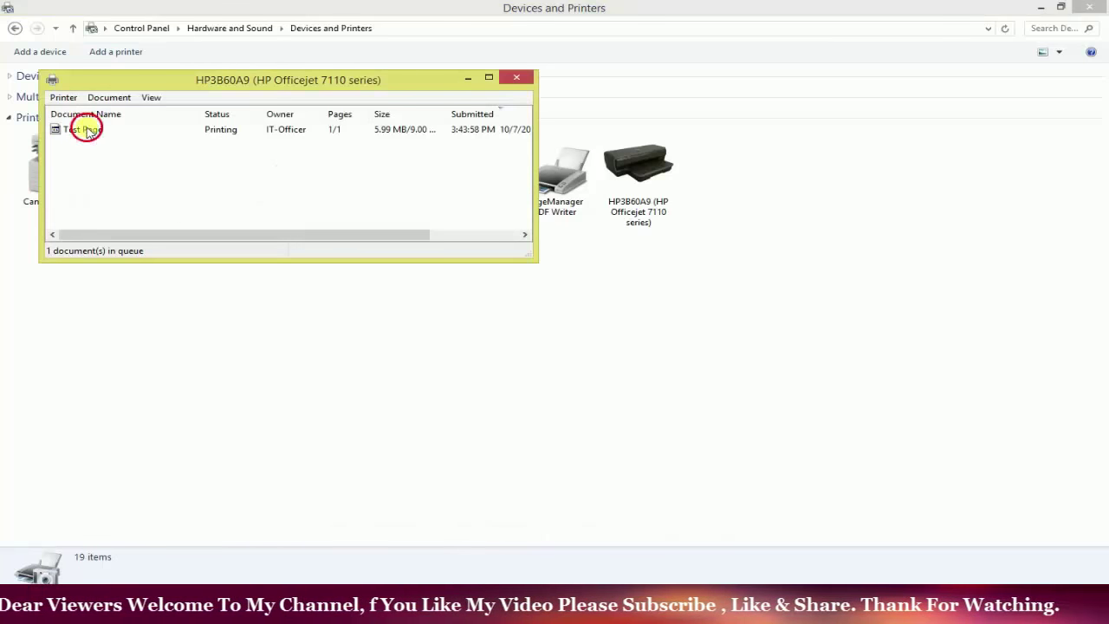
# Cancel the Test Page job in the HP Officejet 7110 print queue and close the queue window
pyautogui.click(88, 131)
pyautogui.rightClick(88, 131)
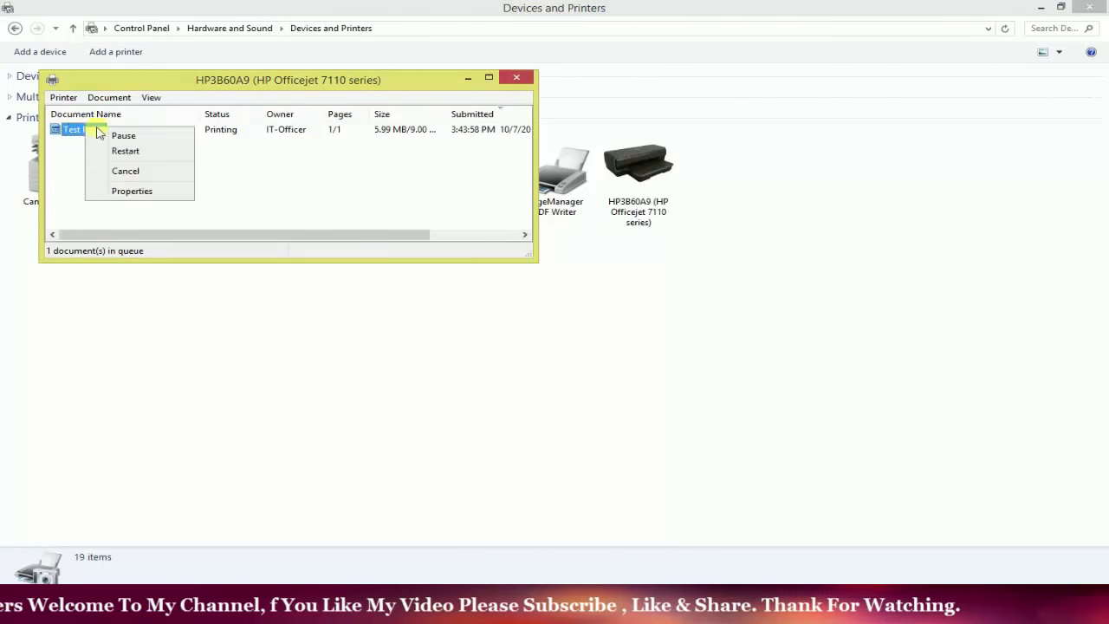
pyautogui.click(139, 169)
pyautogui.click(592, 313)
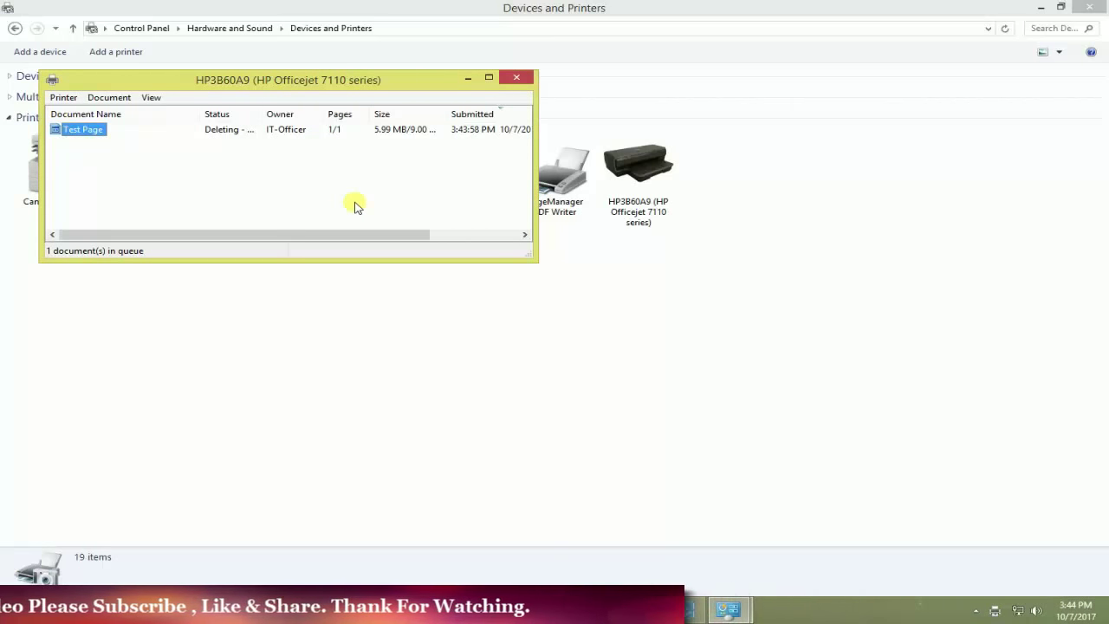
pyautogui.click(516, 78)
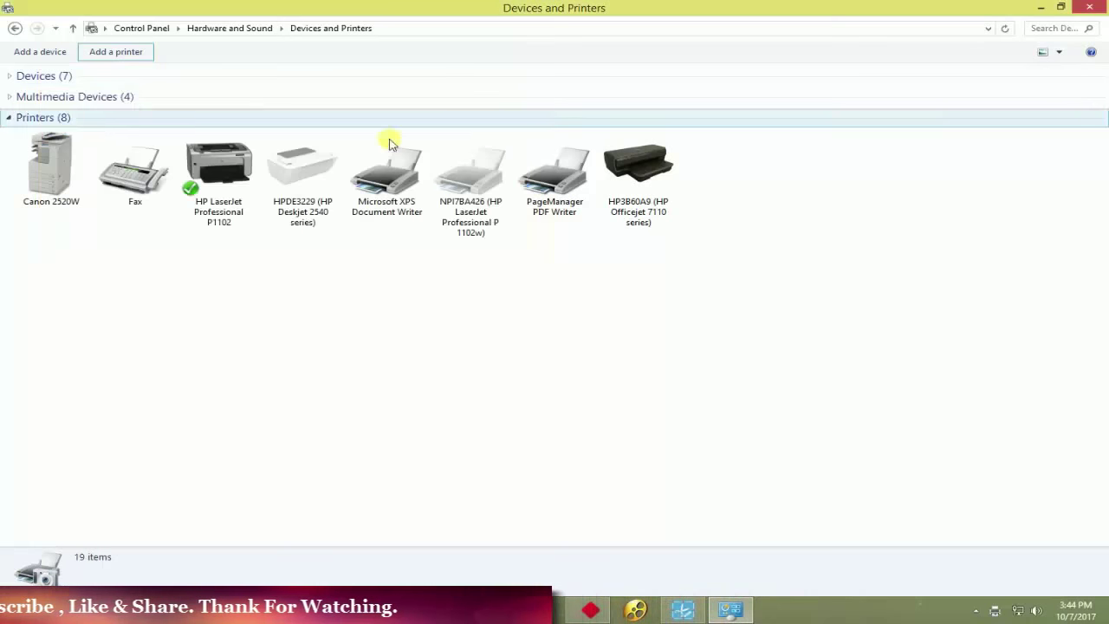
# Select the newly added HP Officejet 7110 printer, close Devices and Printers and refresh the desktop
pyautogui.click(648, 211)
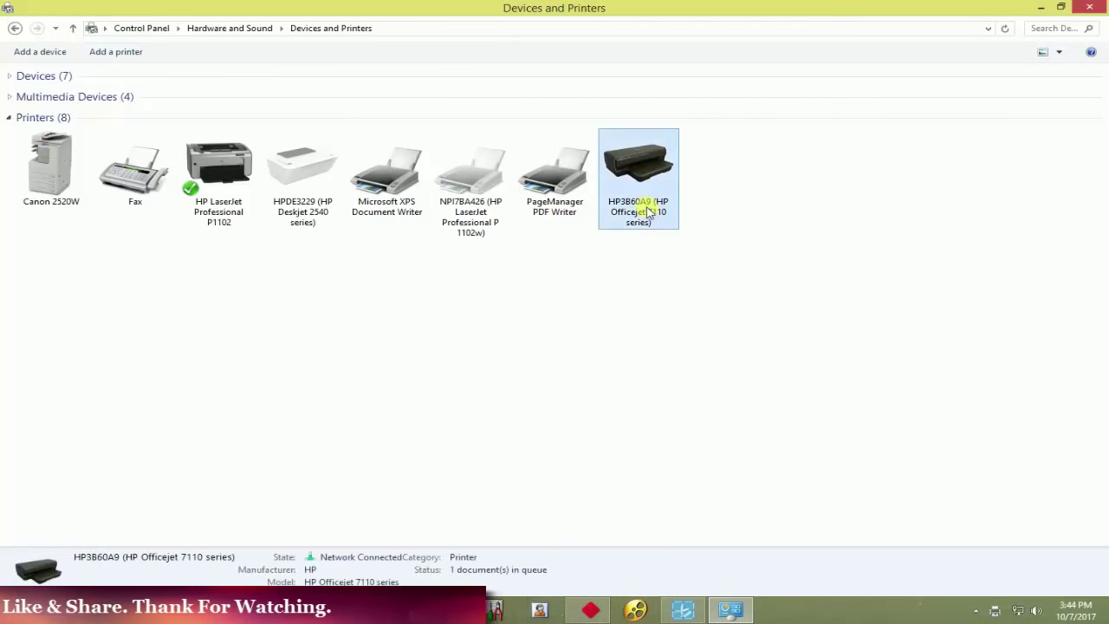
pyautogui.click(1104, 12)
pyautogui.rightClick(482, 119)
pyautogui.click(512, 162)
pyautogui.rightClick(268, 163)
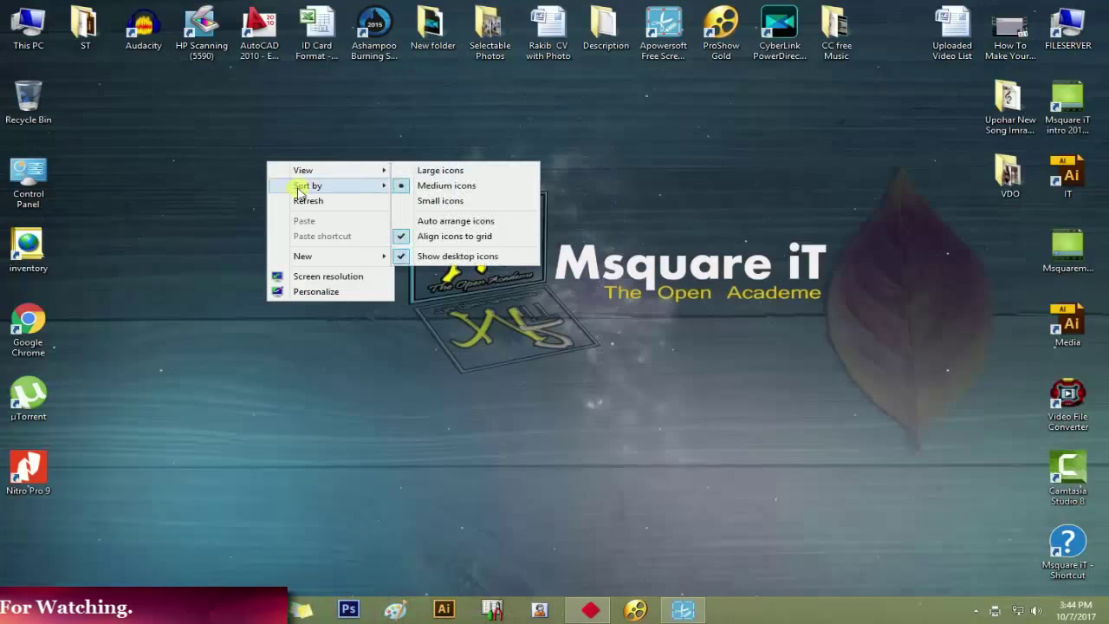
pyautogui.click(230, 321)
# Switch to the Notepad note, replace its text with "Or" and, below it, "You can setup from Source CD", and minimize it
pyautogui.click(249, 608)
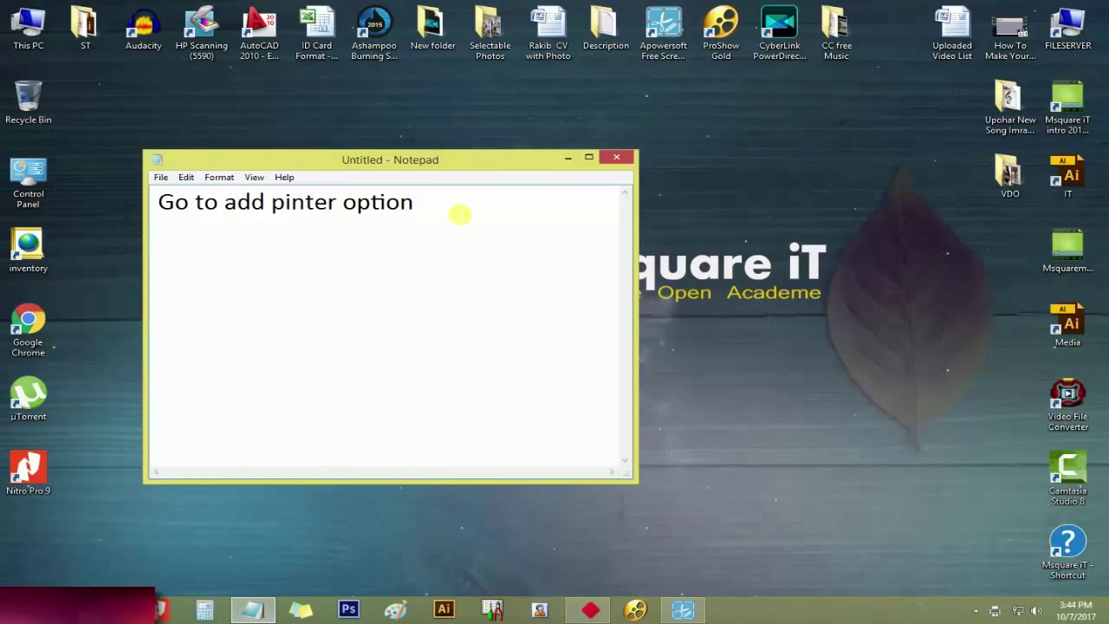
pyautogui.moveTo(460, 214); pyautogui.dragTo(36, 214)
pyautogui.write('Or')
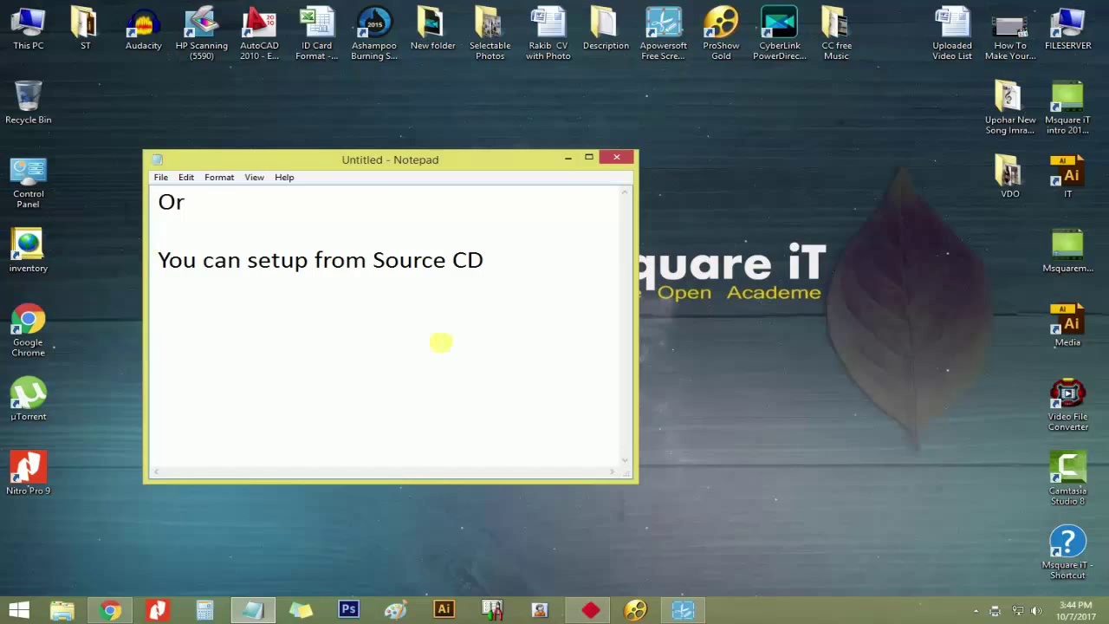
pyautogui.click(568, 159)
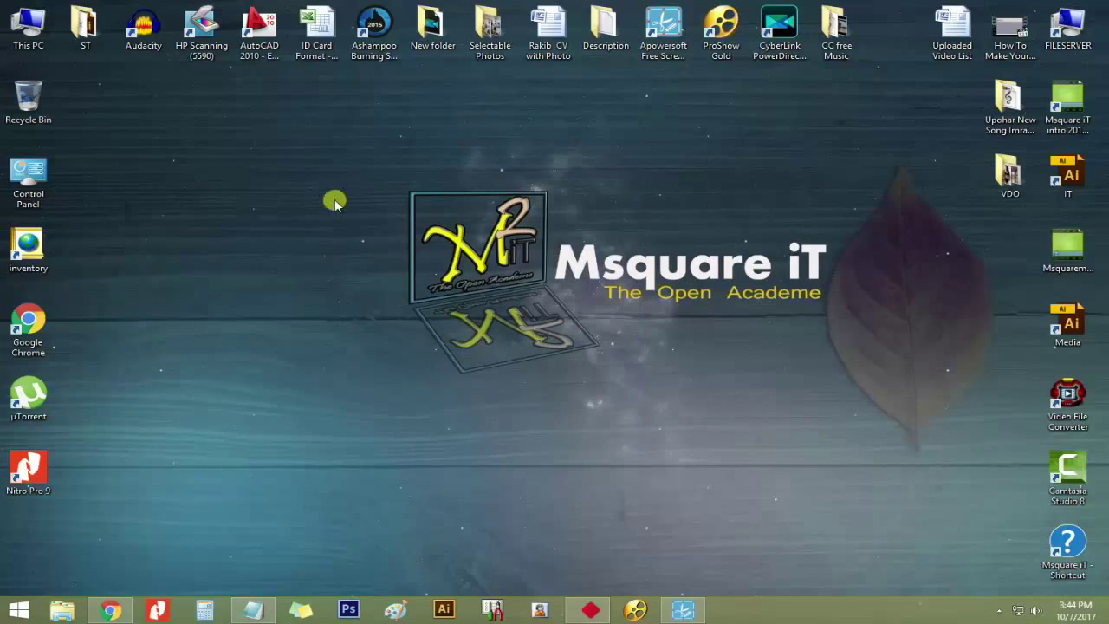
pyautogui.rightClick(203, 176)
pyautogui.click(234, 212)
pyautogui.rightClick(260, 137)
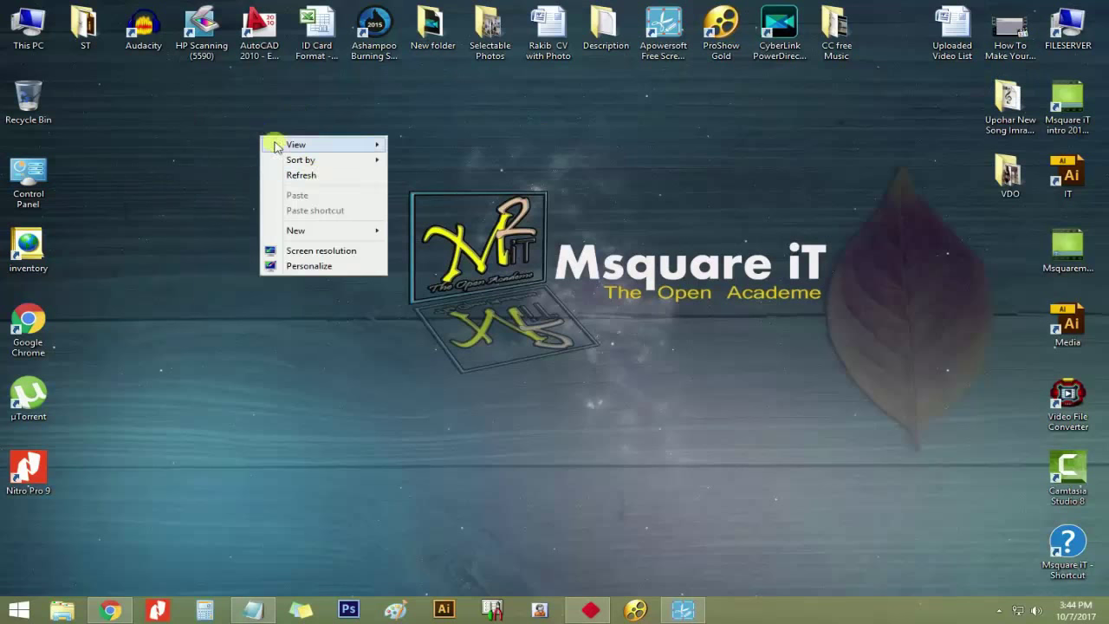
pyautogui.click(214, 168)
# Open This PC and run Setup.exe from the AutoPlay choices of the HP OJ7110 disc in DVD drive J:
pyautogui.doubleClick(26, 26)
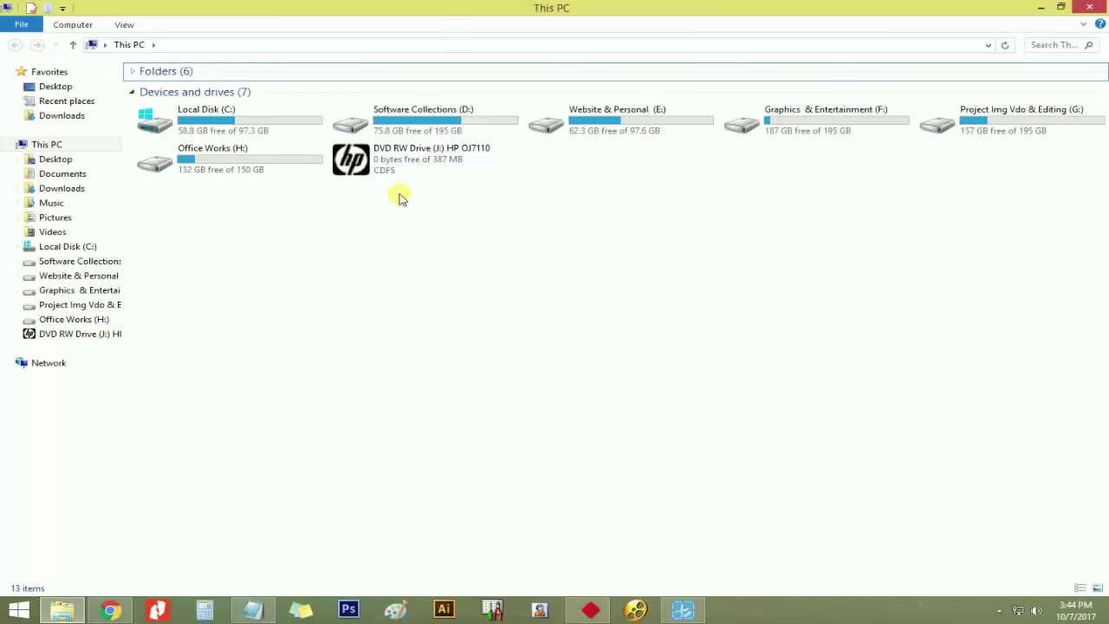
pyautogui.click(424, 161)
pyautogui.rightClick(424, 161)
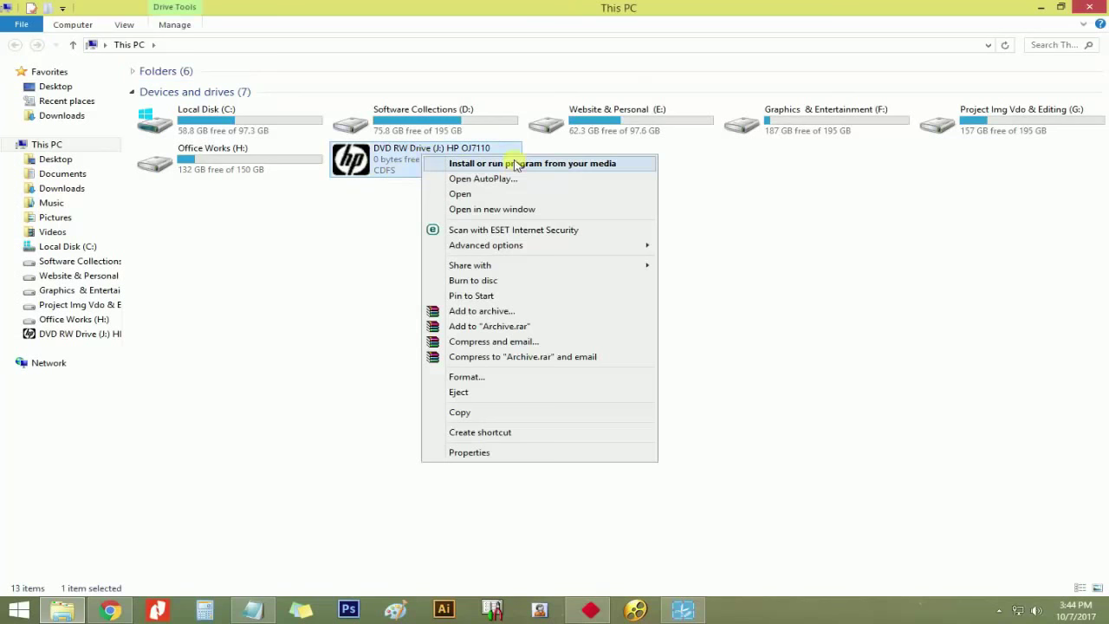
pyautogui.click(475, 180)
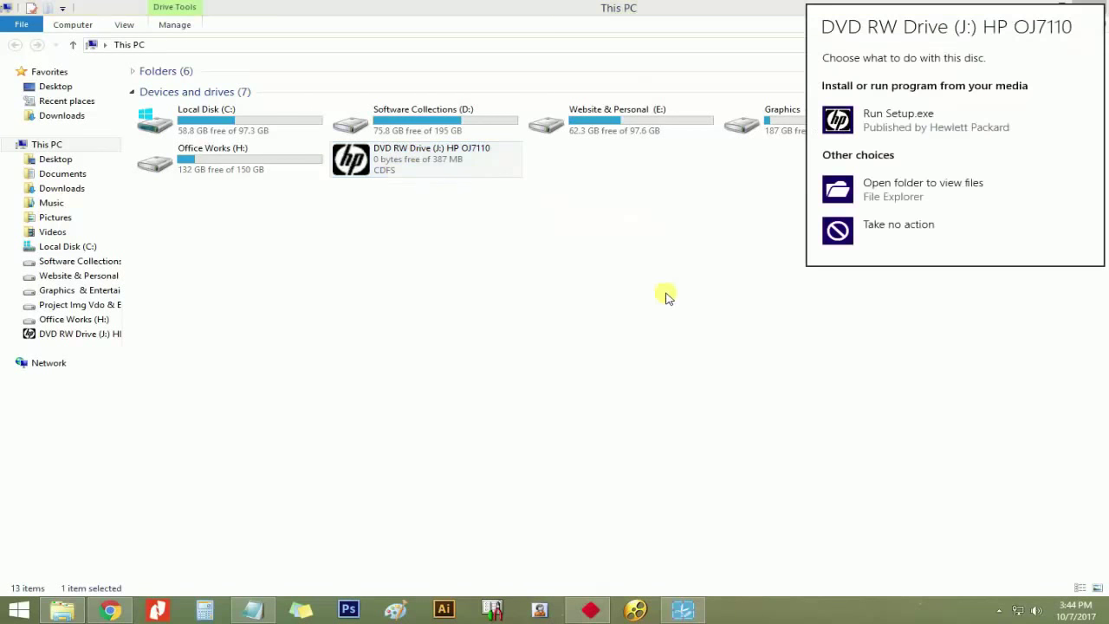
pyautogui.click(891, 139)
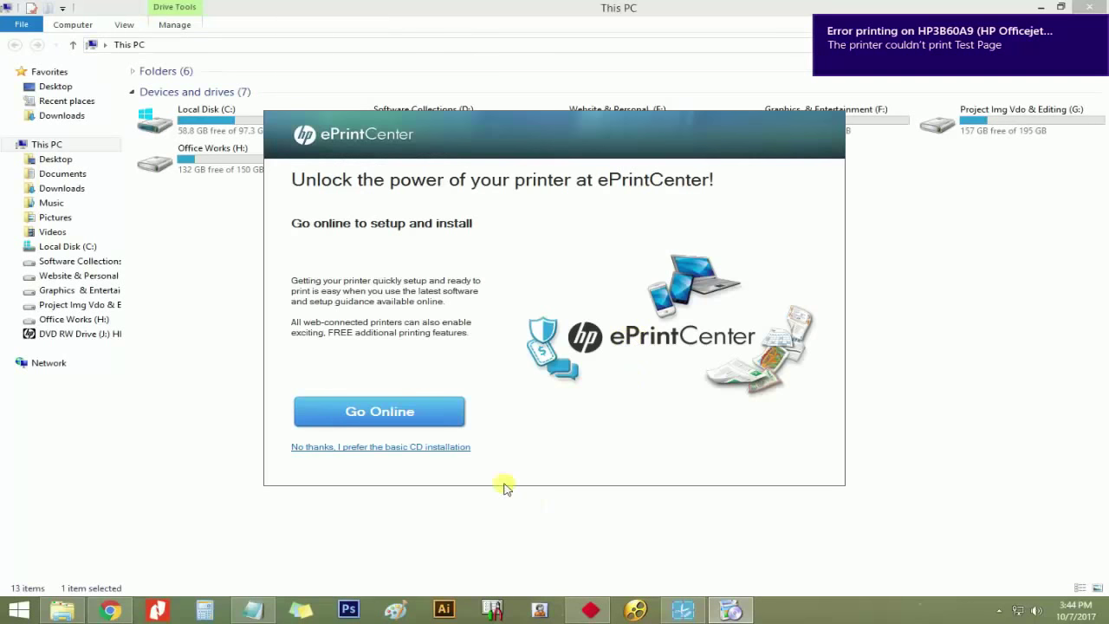
# Choose the basic CD installation instead of going online and start connecting a new printer, dismissing the printing notification
pyautogui.click(369, 447)
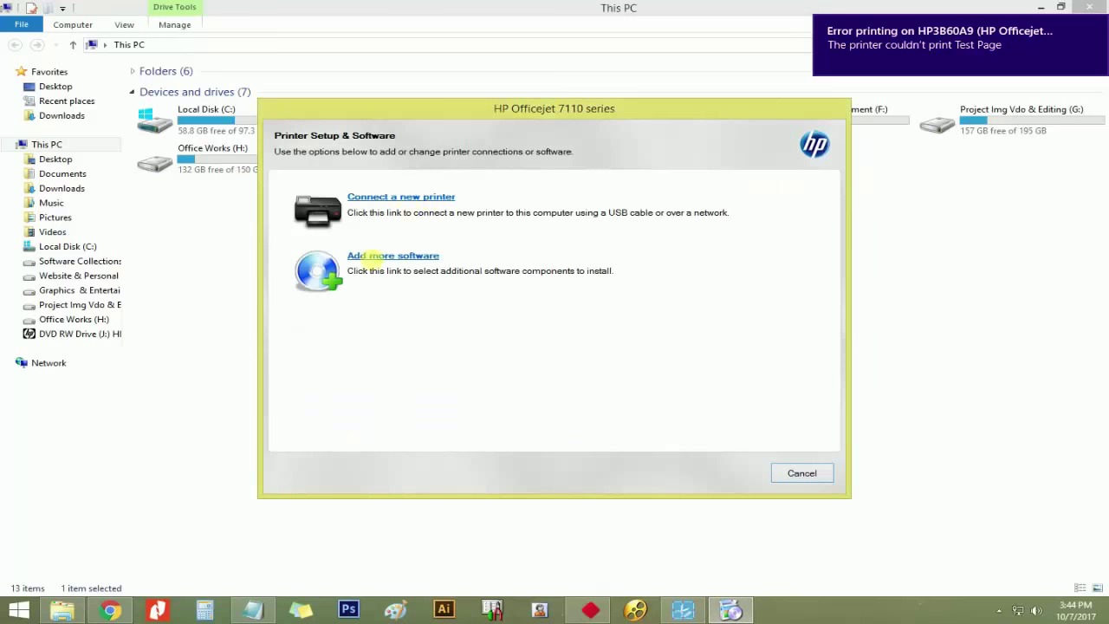
pyautogui.click(1096, 25)
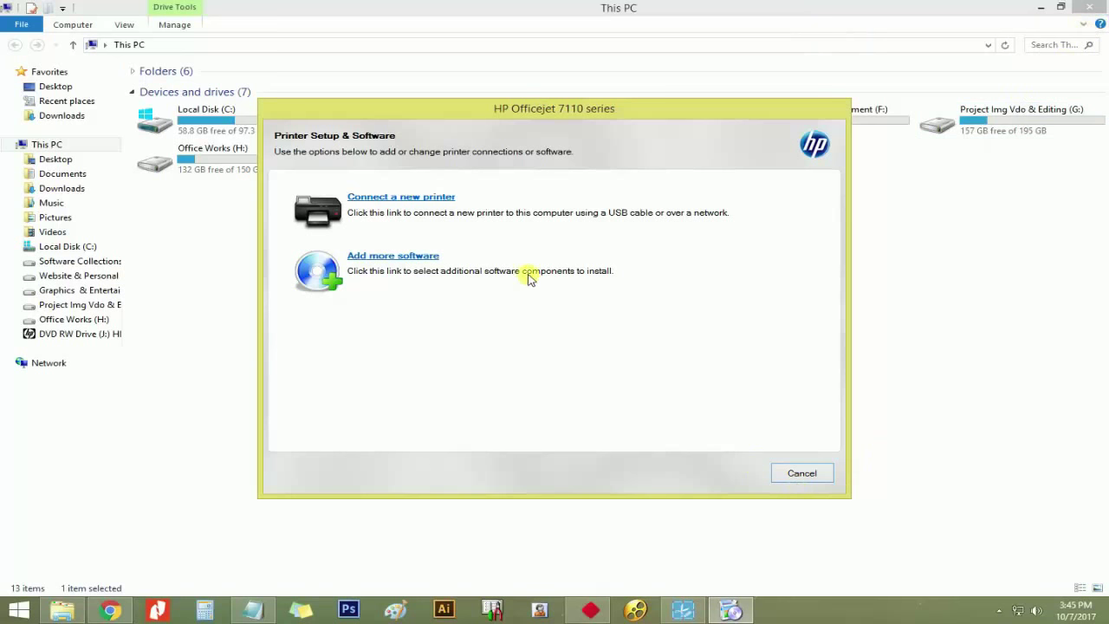
pyautogui.click(381, 196)
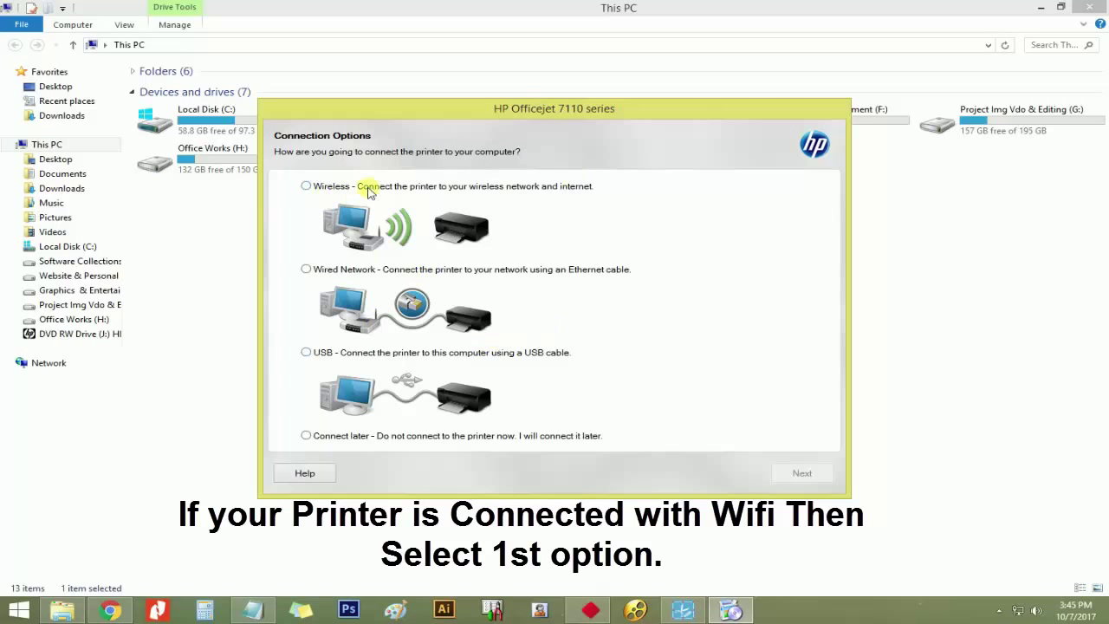
# Switch between the Wireless and Wired Network connection options, settle on Wired Network and continue to the network check
pyautogui.click(319, 187)
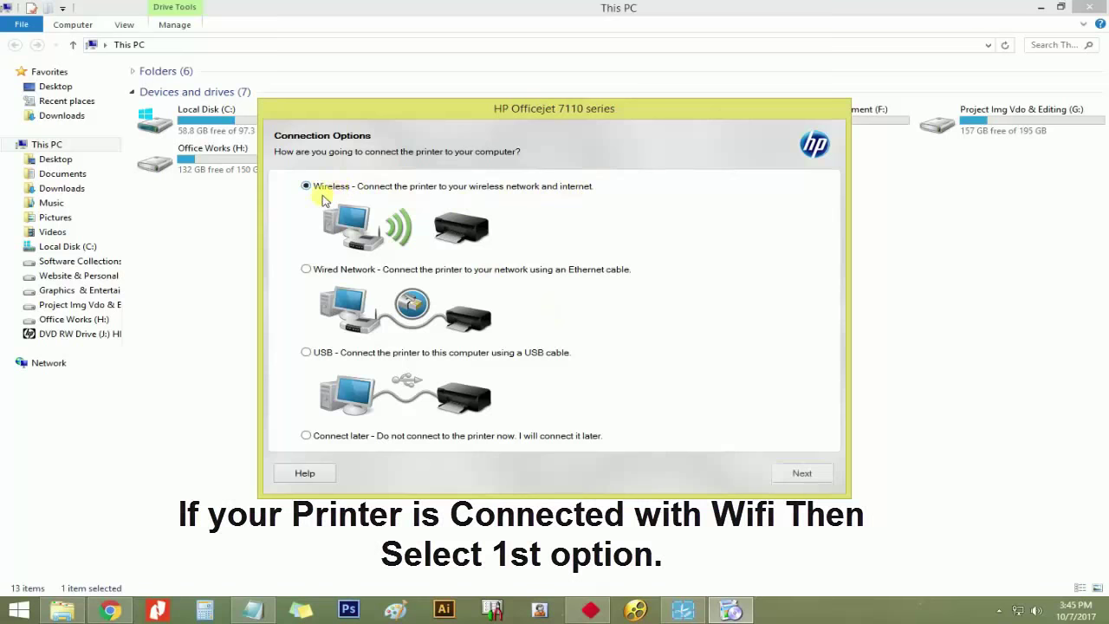
pyautogui.click(322, 271)
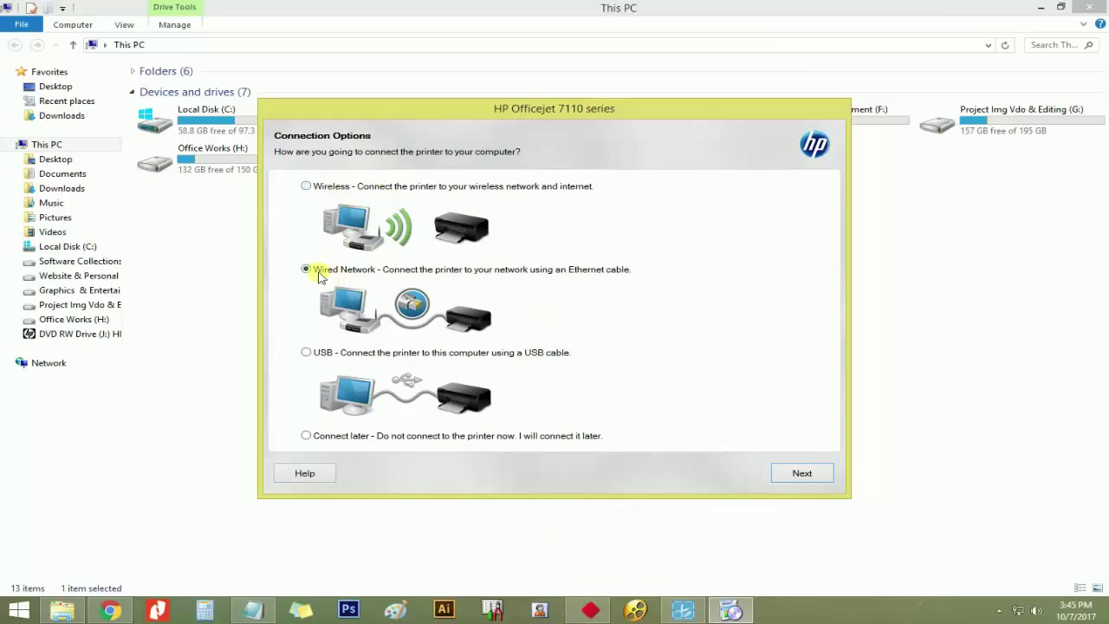
pyautogui.click(329, 189)
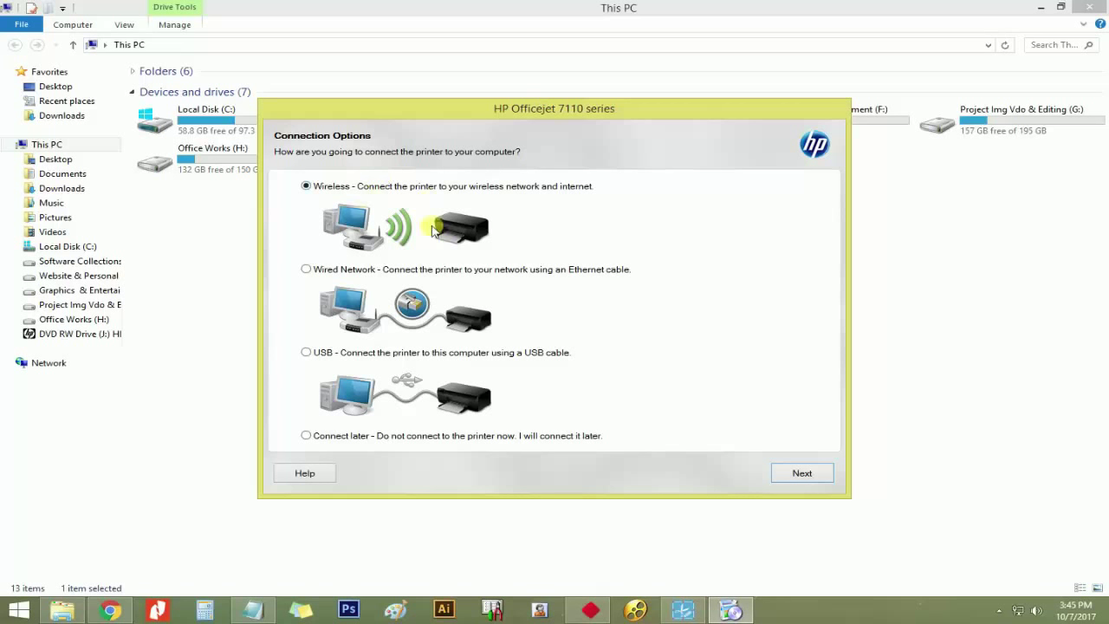
pyautogui.click(787, 475)
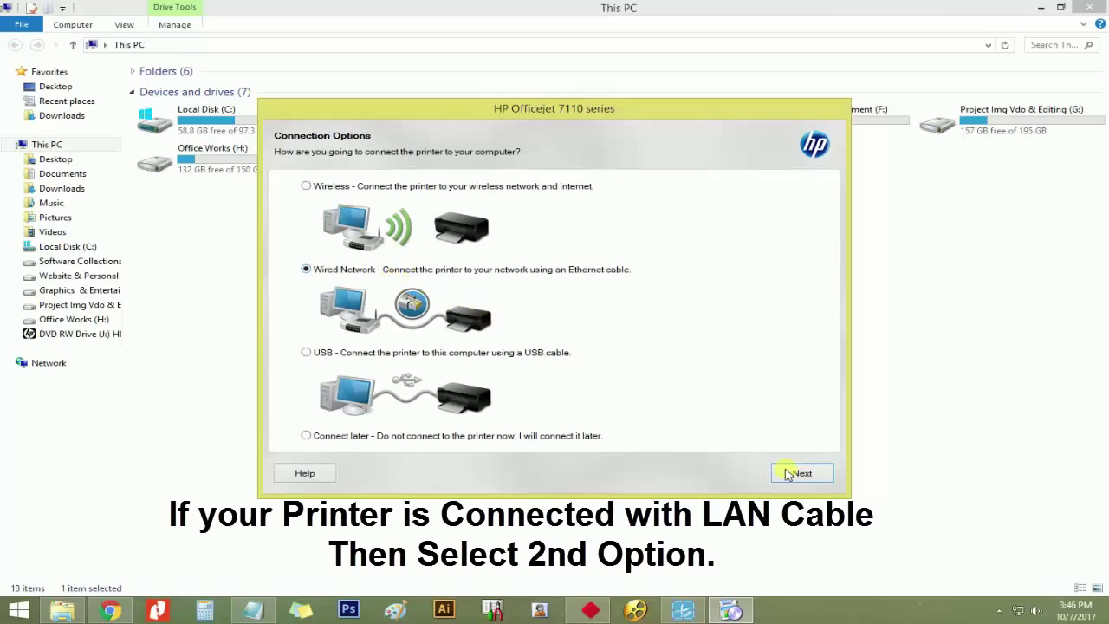
pyautogui.click(786, 472)
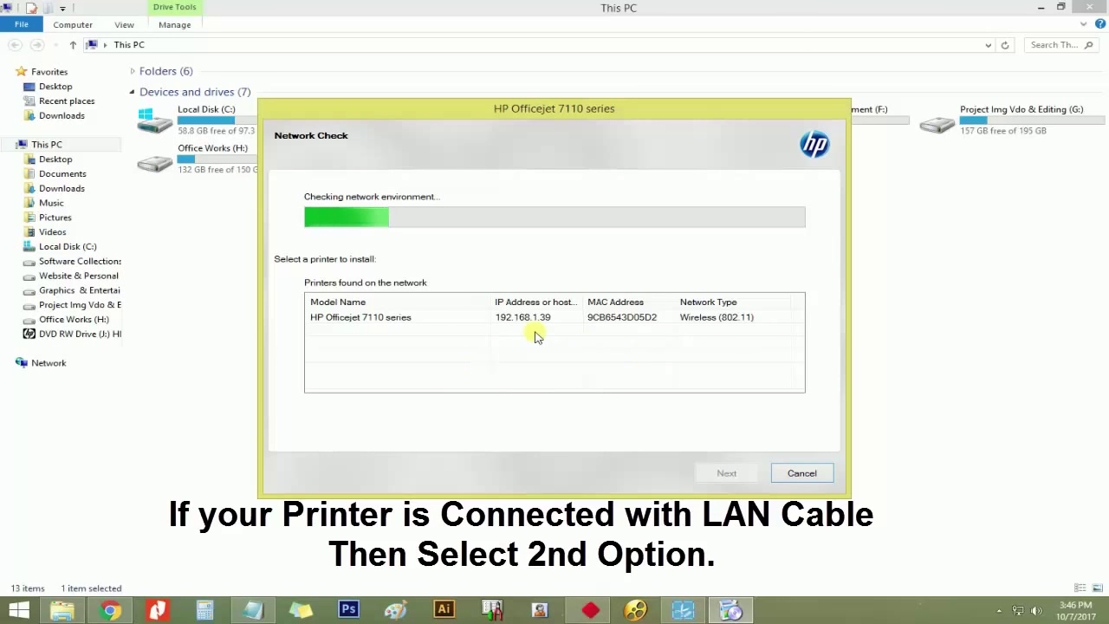
# Install the HP Officejet 7110 series found at 192.168.1.39, finish the setup and close This PC
pyautogui.click(372, 319)
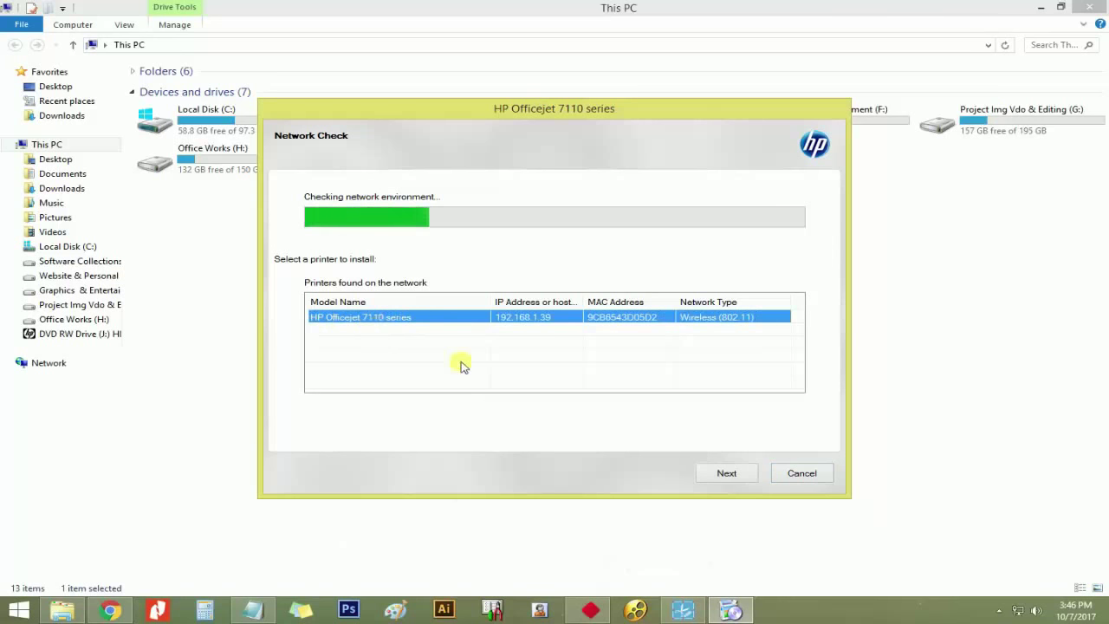
pyautogui.click(728, 473)
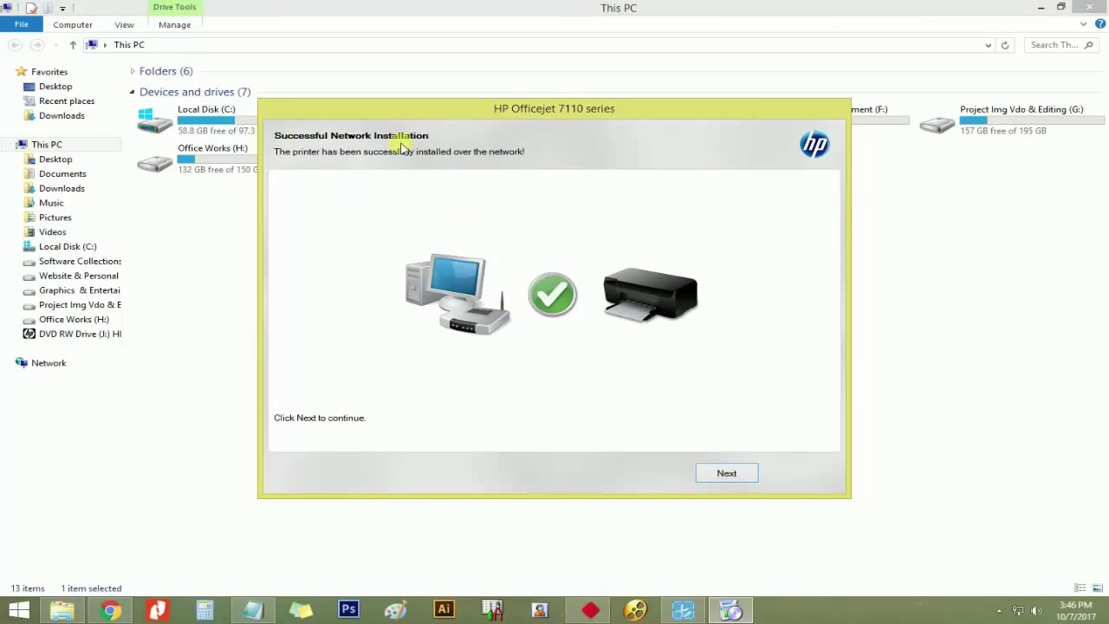
pyautogui.click(726, 475)
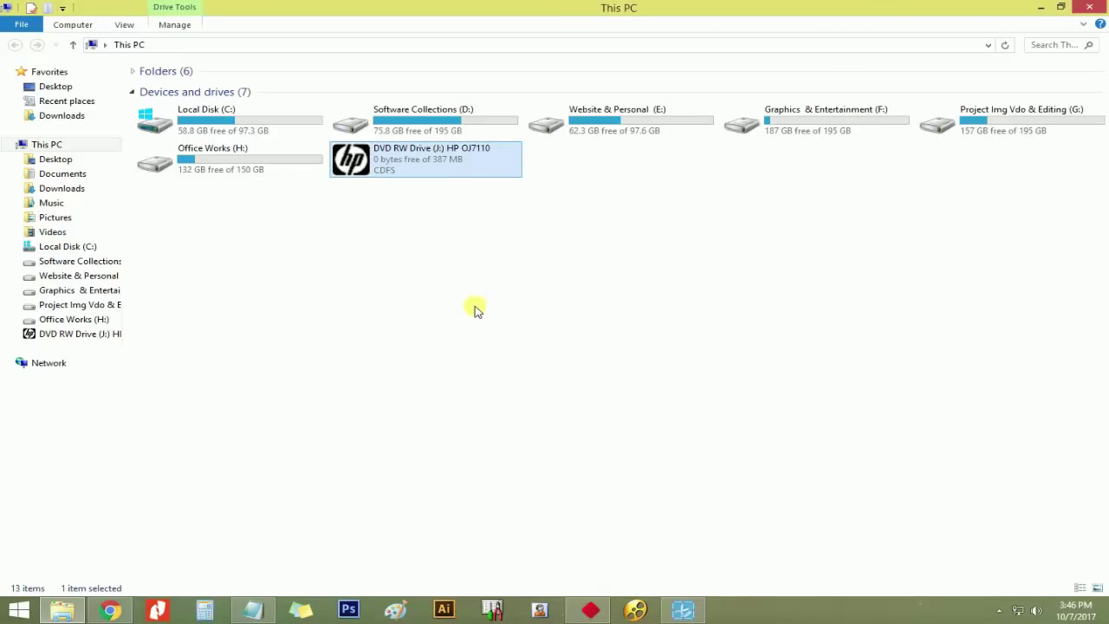
pyautogui.click(1089, 8)
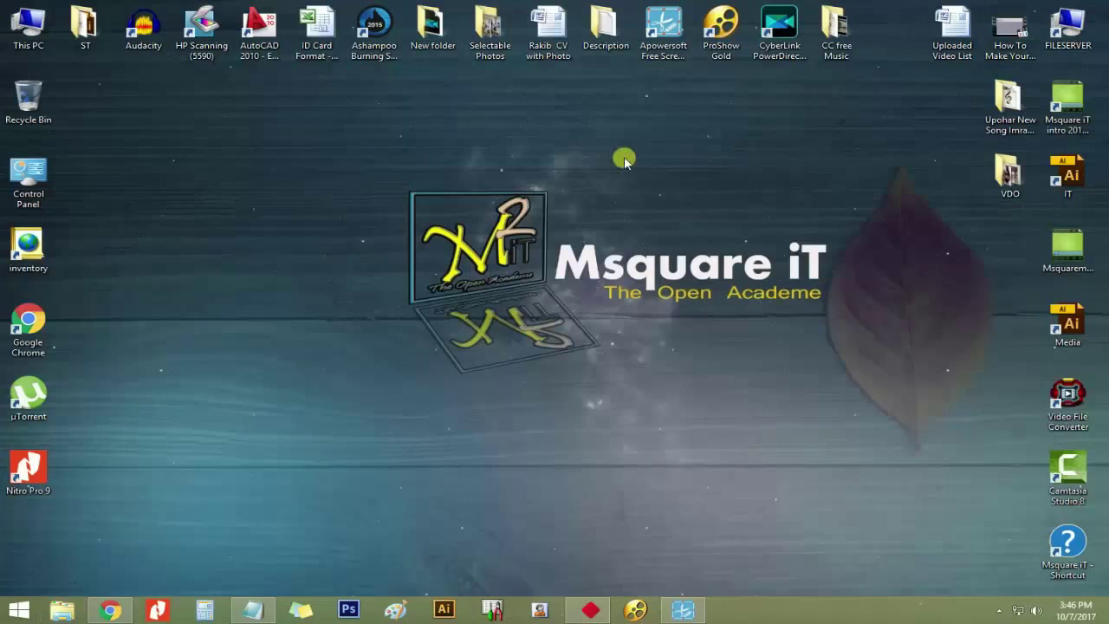